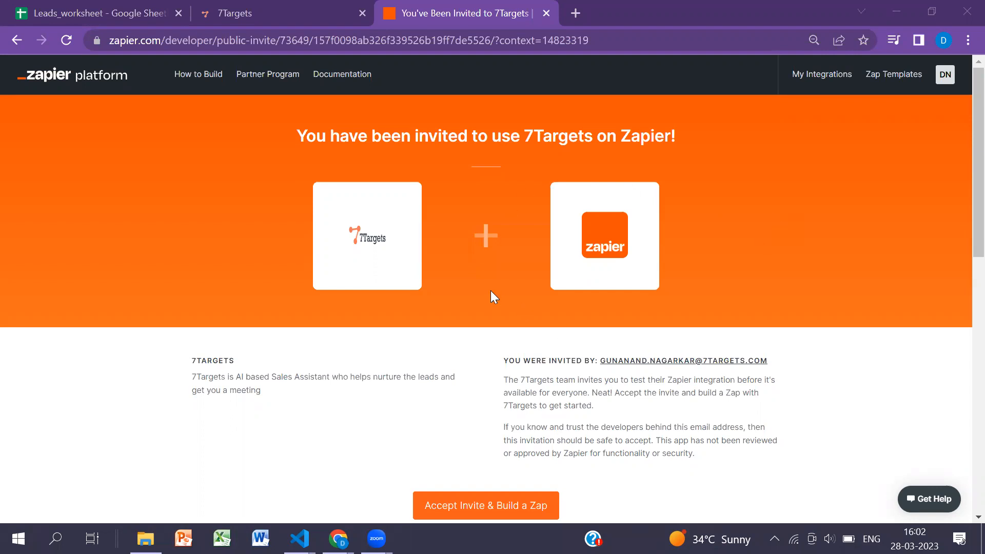
- Accept the invitation to use the 7Targets integration and build a Zap
scroll(491, 291, "down", 2)
scroll(495, 292, "up", 2)
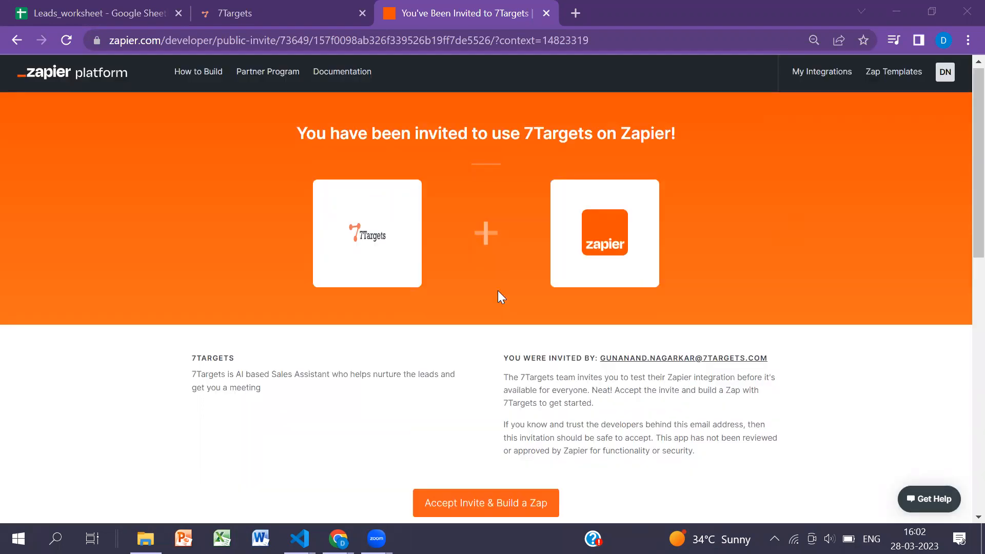
left_click(496, 512)
left_click(496, 516)
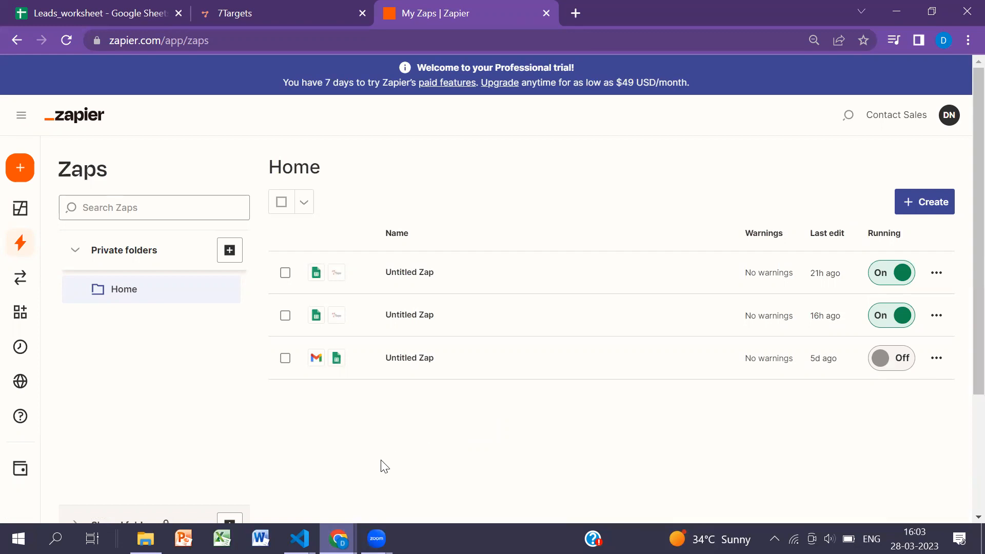
- Switch to the Leads_worksheet spreadsheet in Google Sheets and enter the lead's name in cell B2
left_click(110, 13)
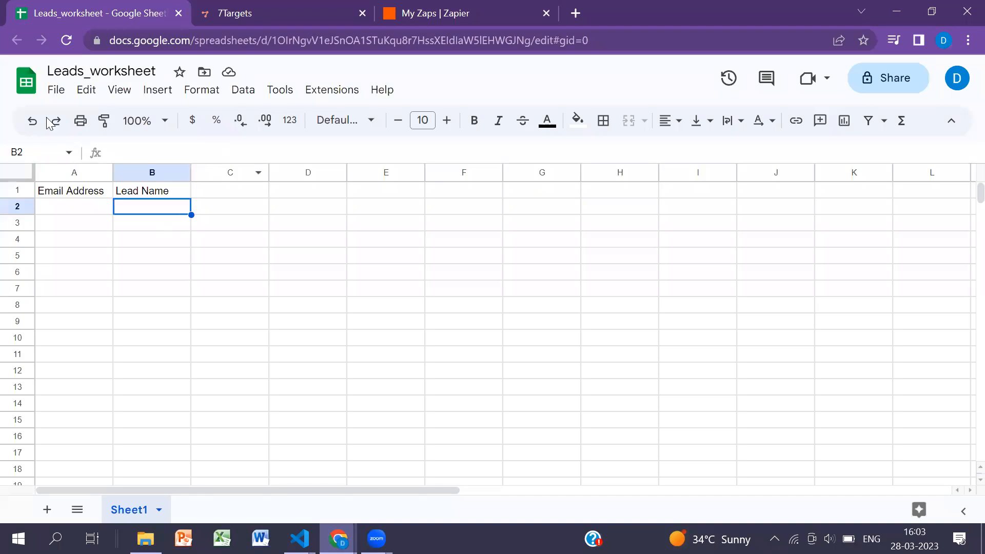
left_click(82, 210)
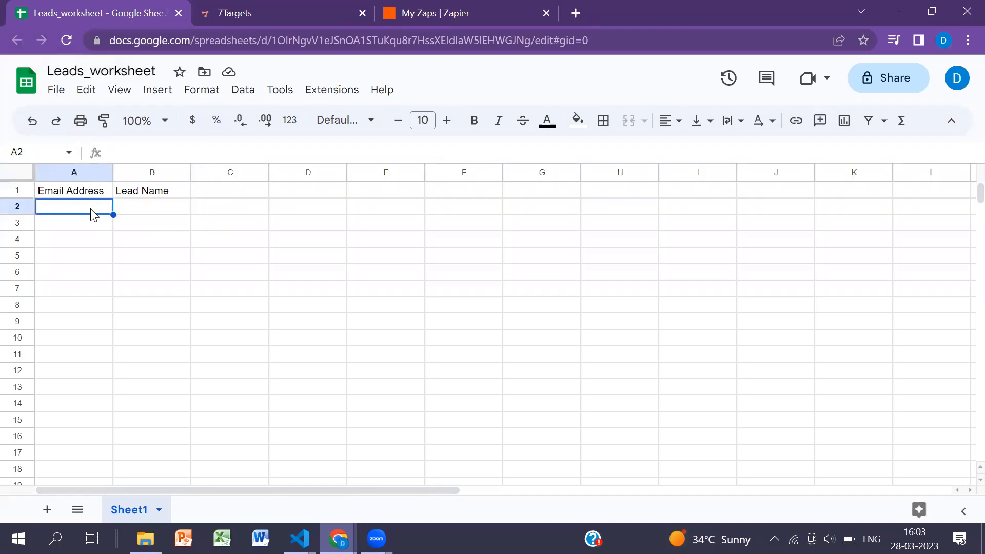
left_click(130, 210)
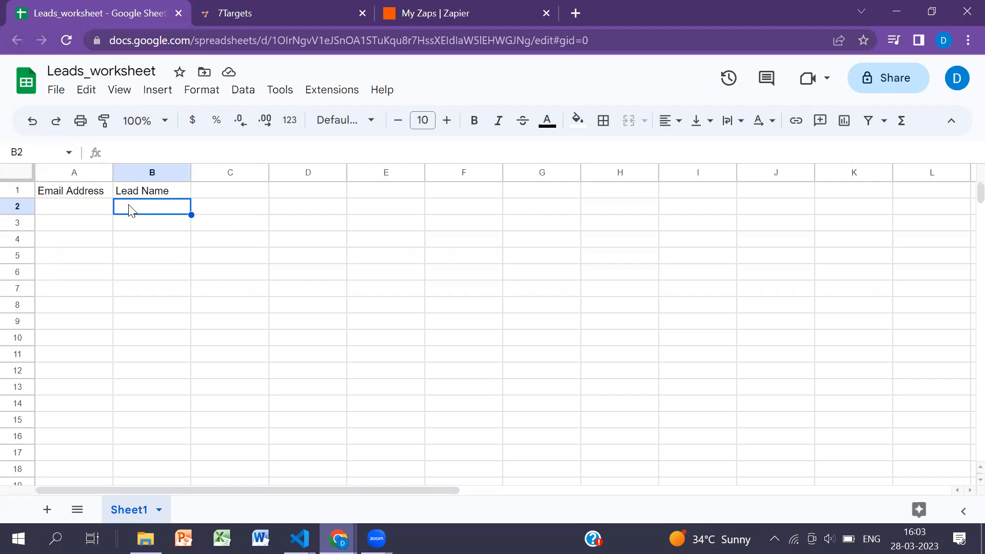
type("Ram")
- Enter the lead's email address in cell A2, under the Email Address header
left_click(85, 213)
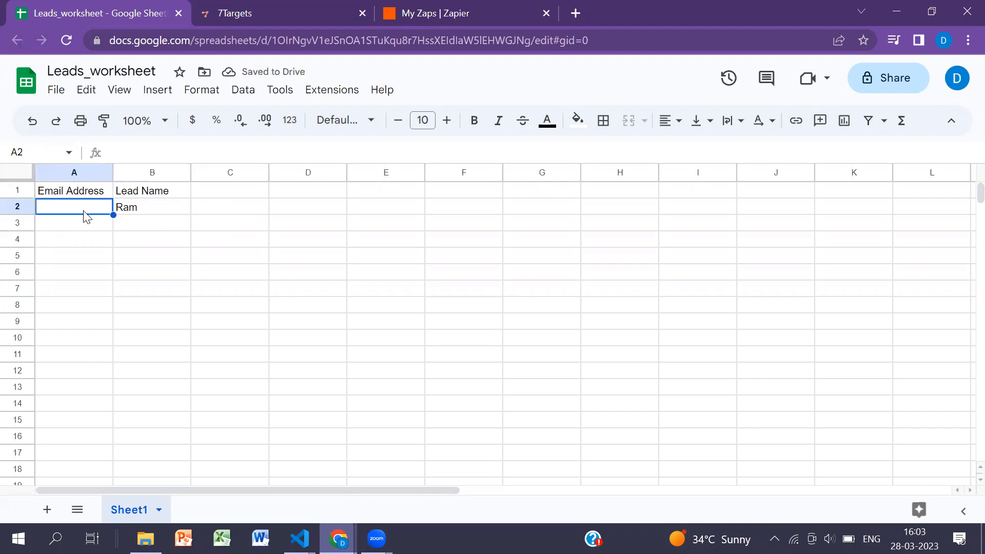
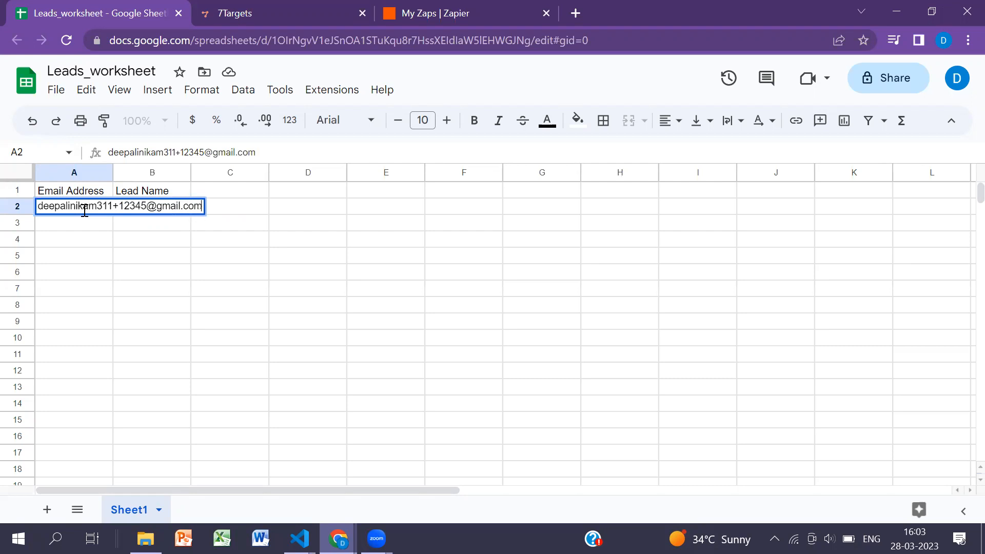
left_click(97, 241)
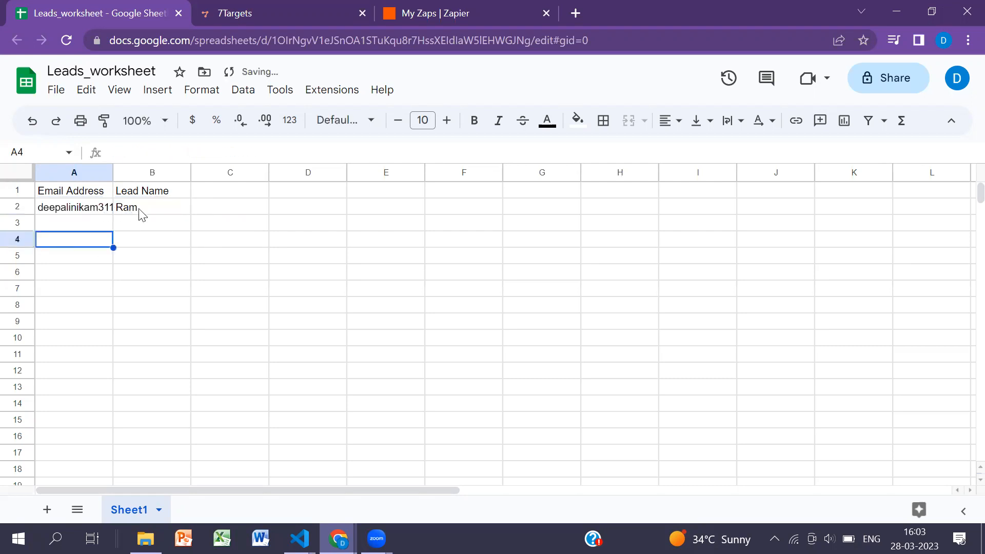
left_click(148, 214)
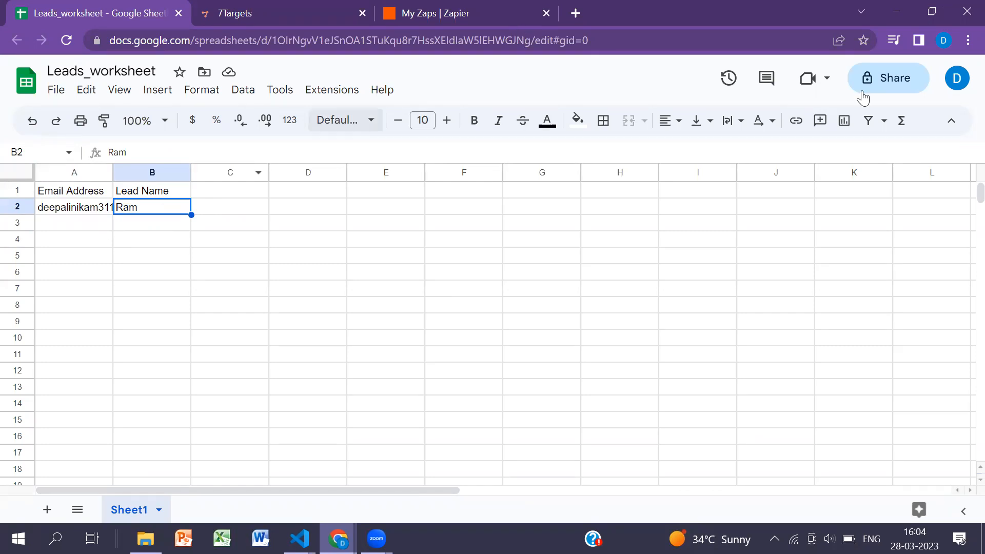
- Switch back to Zapier's My Zaps page and create a new Zap
left_click(931, 12)
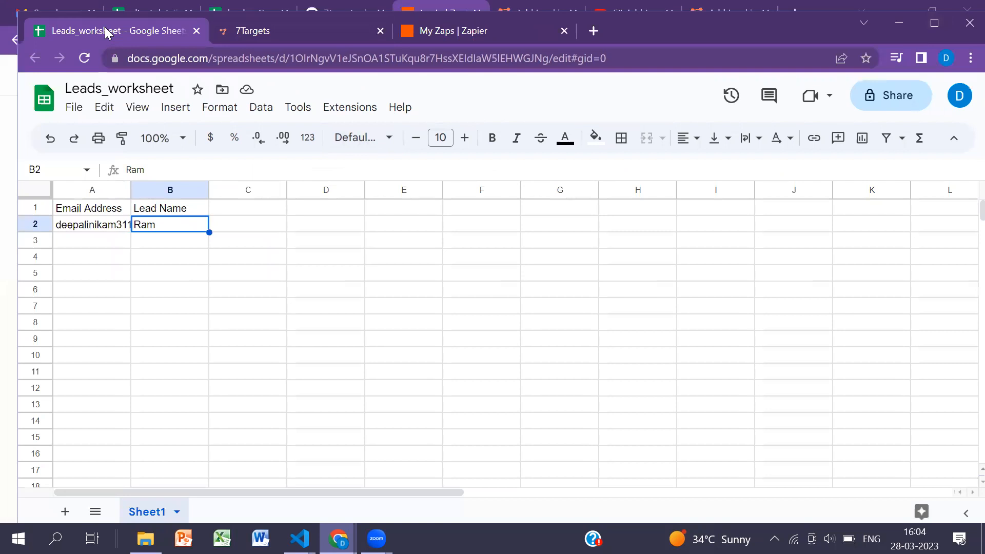
left_click(474, 32)
left_click(934, 30)
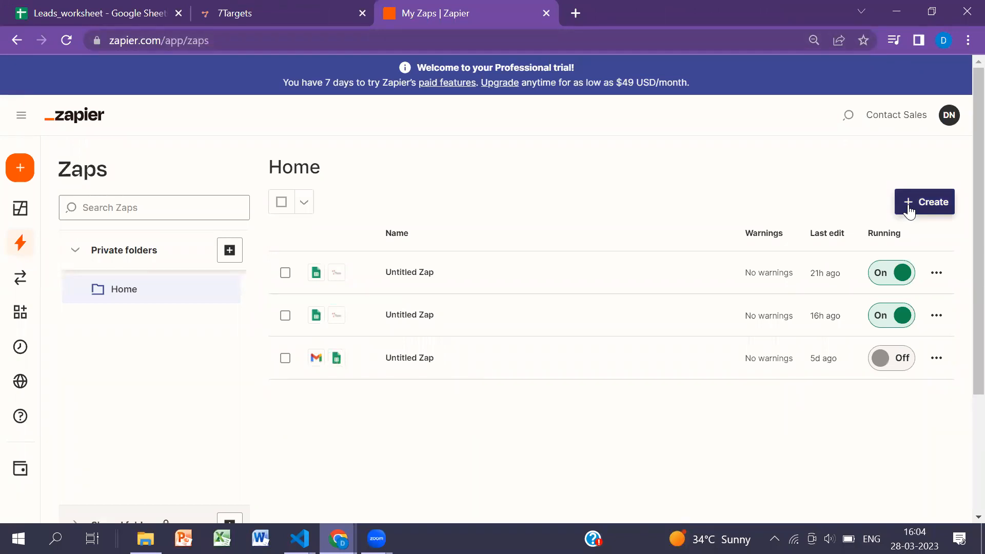
left_click(908, 205)
left_click(888, 245)
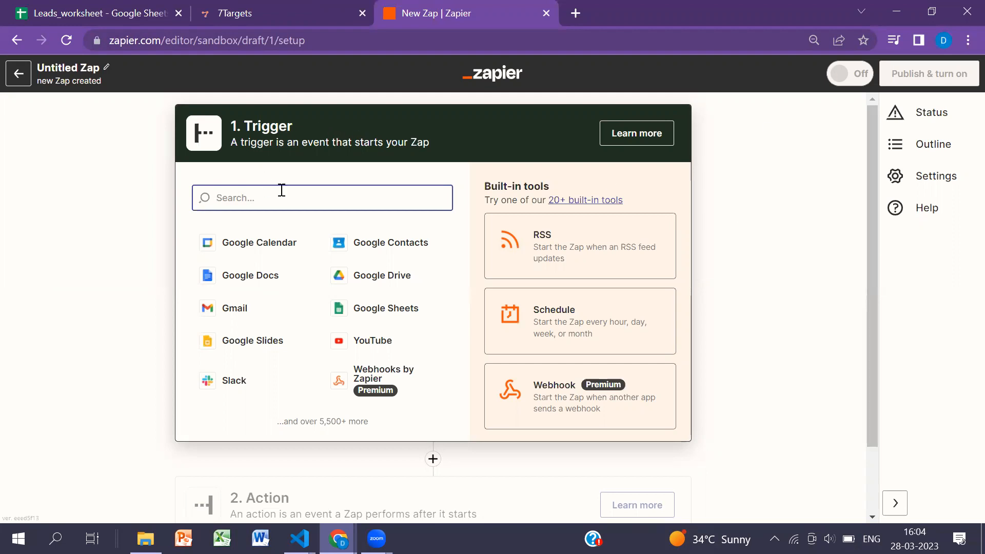
- Set the trigger to Google Sheets with the event New or Updated Spreadsheet Row (Team Drive), and accept the preselected account
left_click(368, 310)
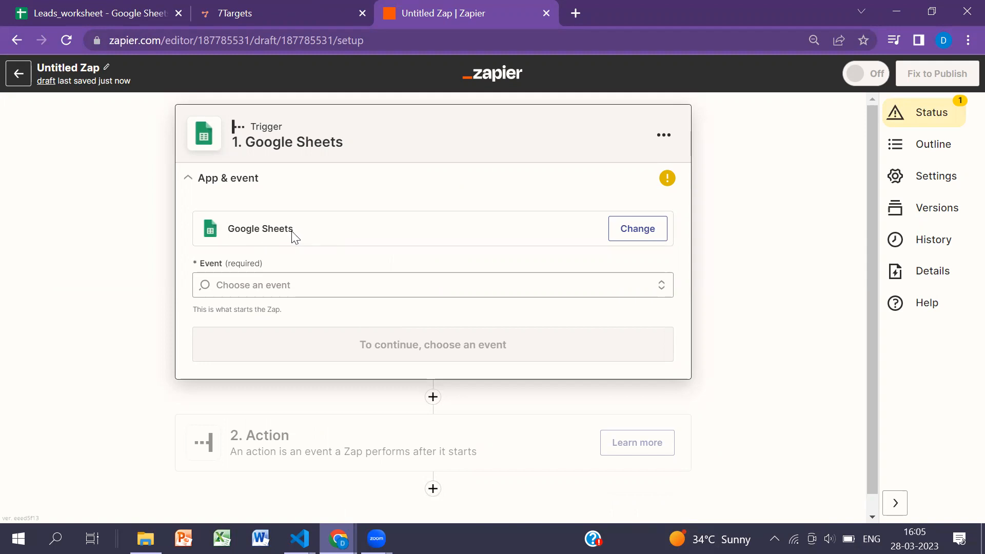
left_click(278, 283)
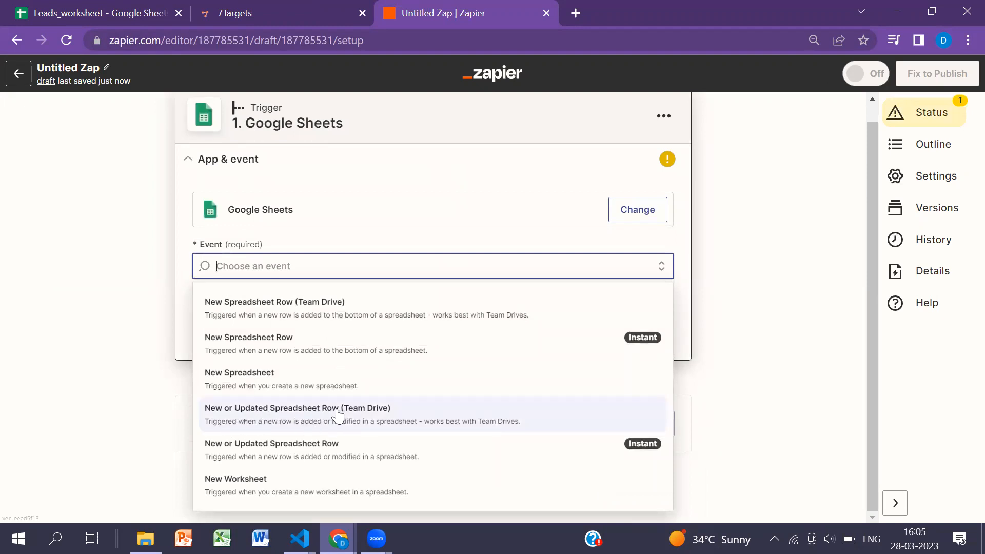
left_click(368, 420)
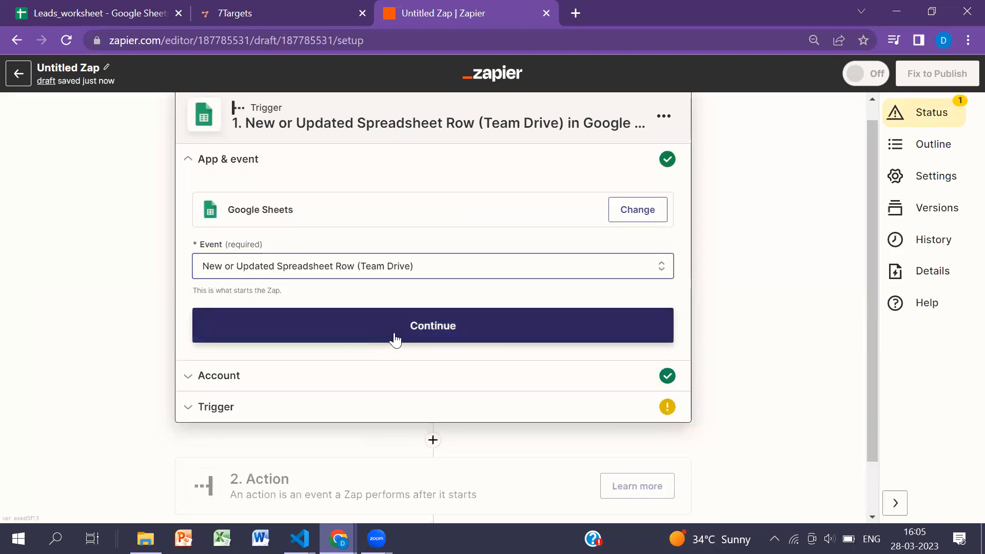
left_click(395, 338)
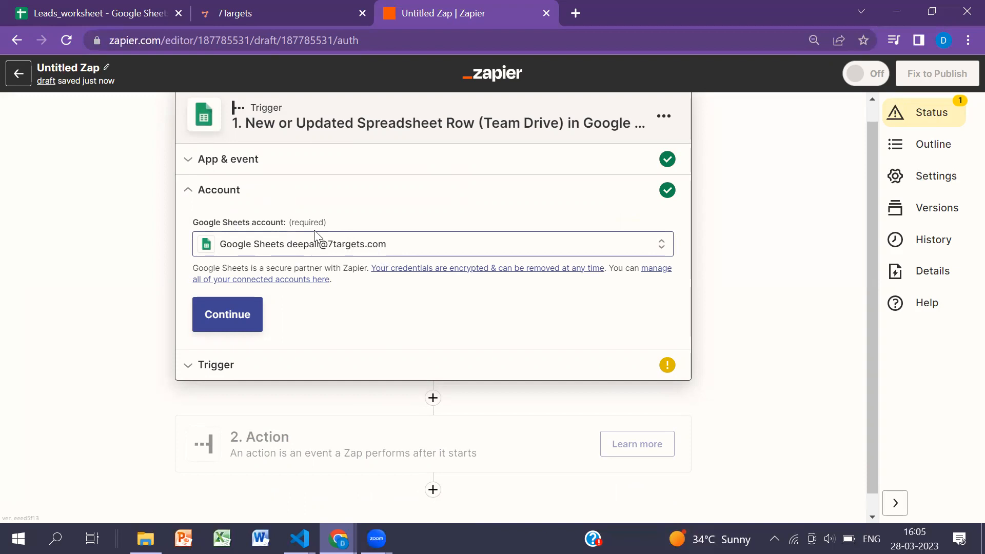
left_click(226, 316)
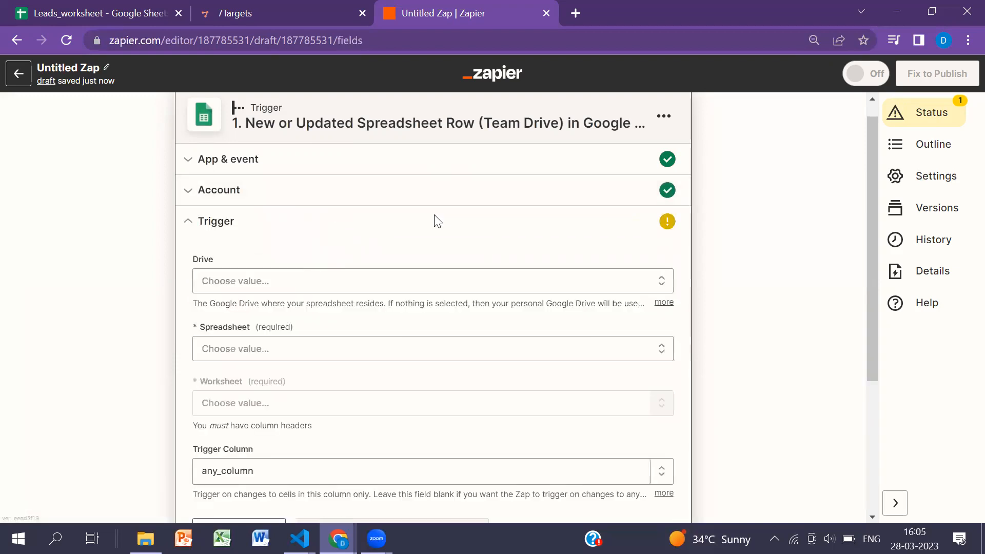
- Choose My Google Drive as the trigger's drive and Leads_worksheet as its spreadsheet
scroll(428, 223, "down", 1)
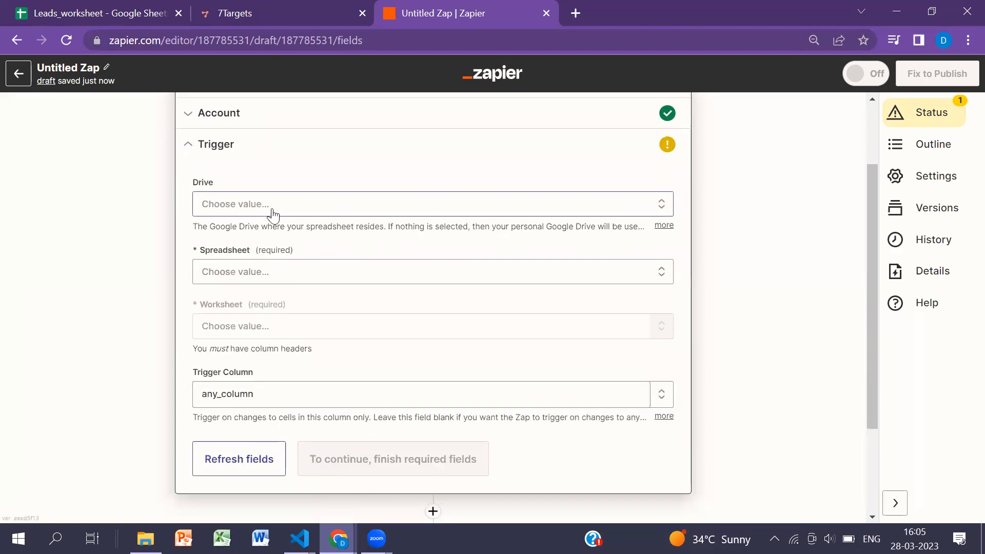
left_click(333, 205)
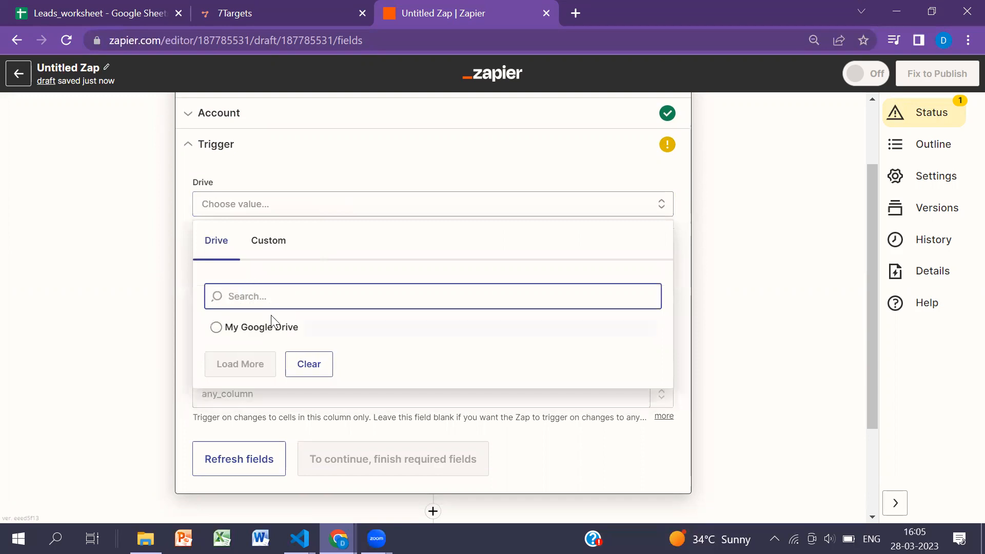
left_click(239, 324)
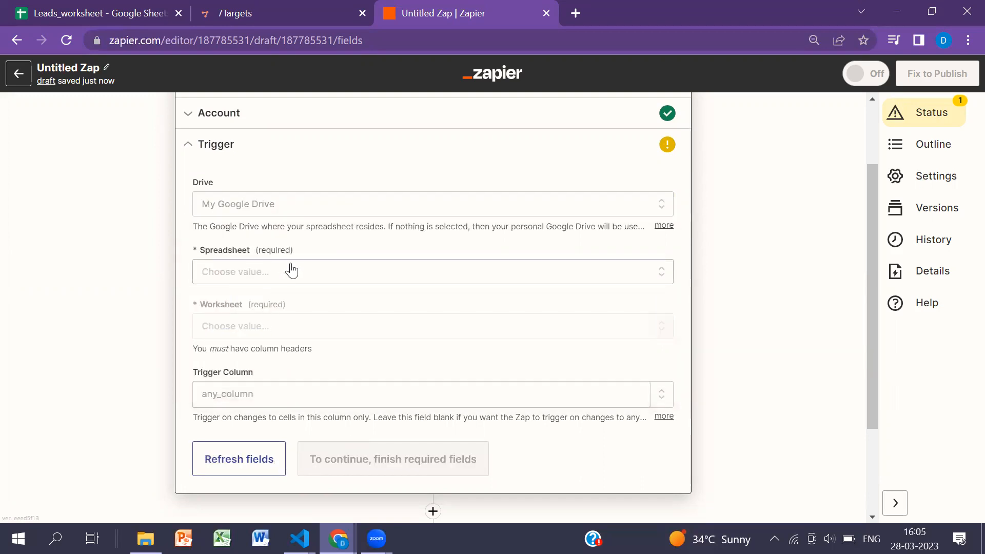
left_click(264, 275)
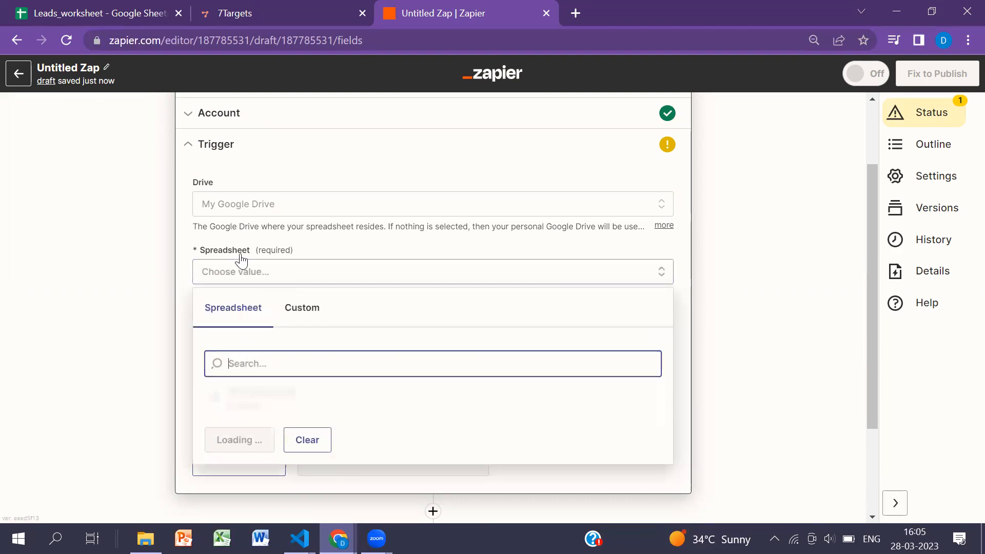
left_click(237, 402)
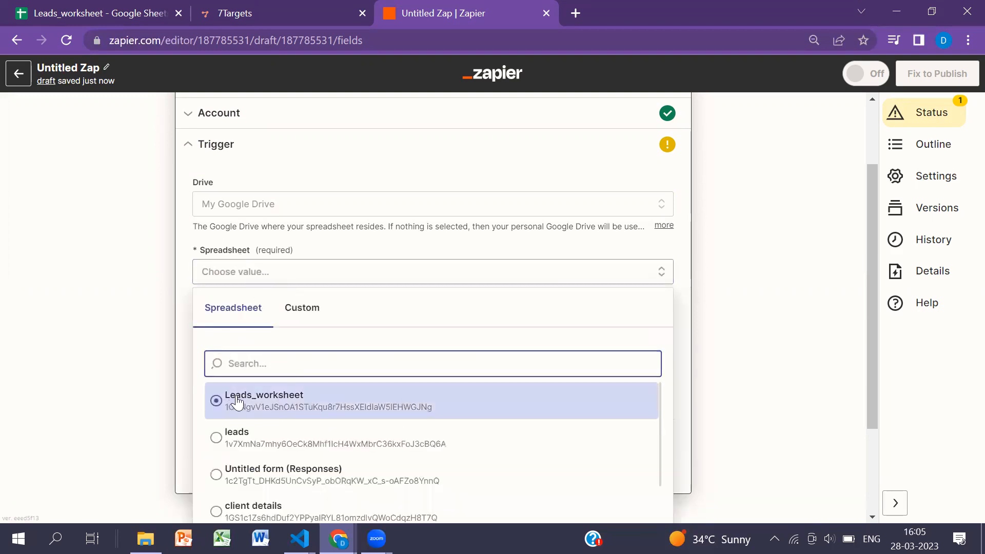
left_click(279, 404)
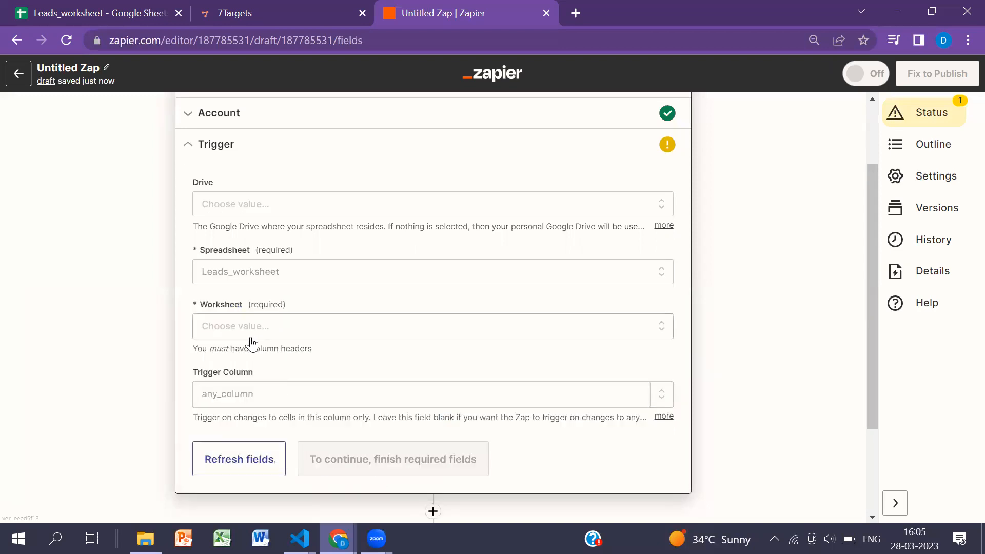
- Select Sheet1 as the trigger's worksheet, leave the trigger column at any_column, and continue to the trigger test
scroll(383, 240, "down", 1)
left_click(250, 251)
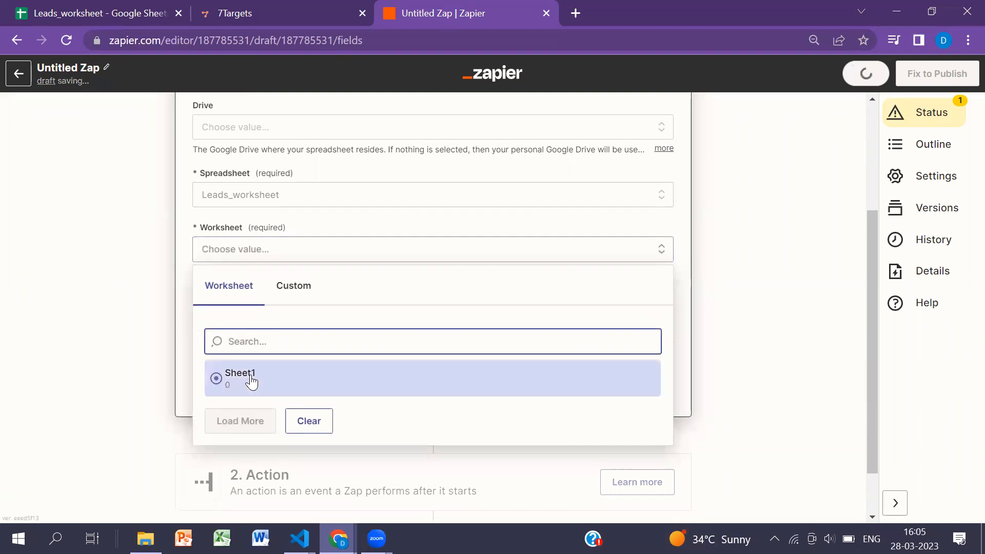
left_click(282, 375)
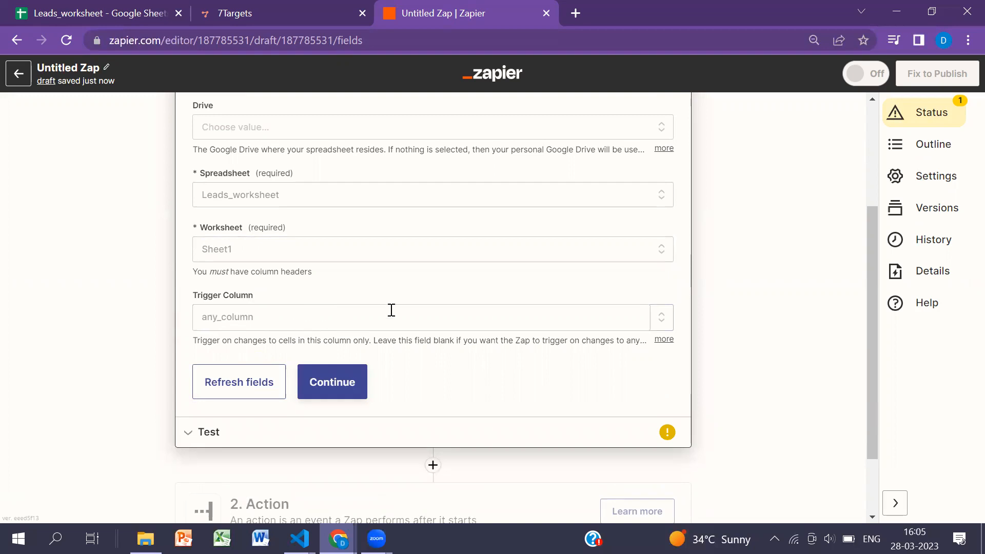
scroll(390, 310, "down", 1)
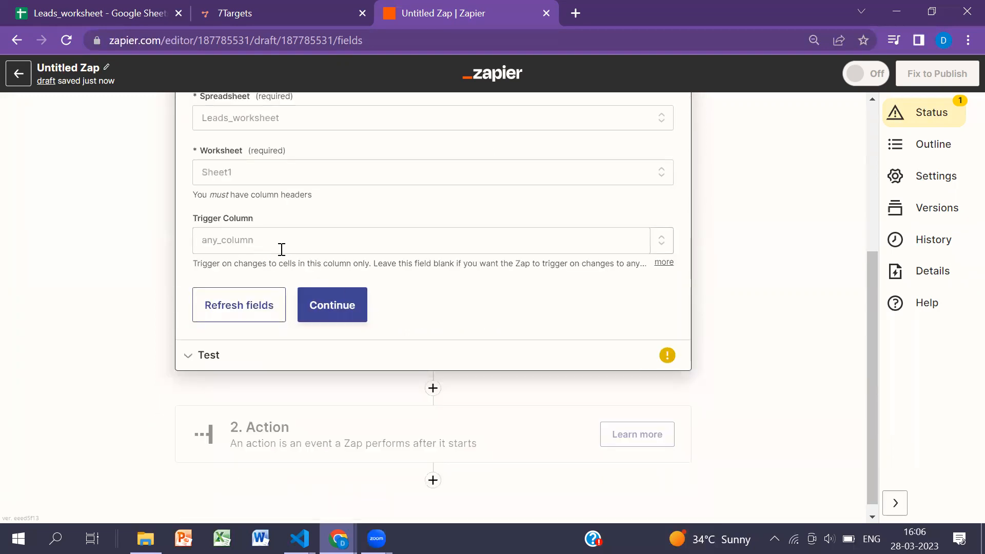
left_click(338, 318)
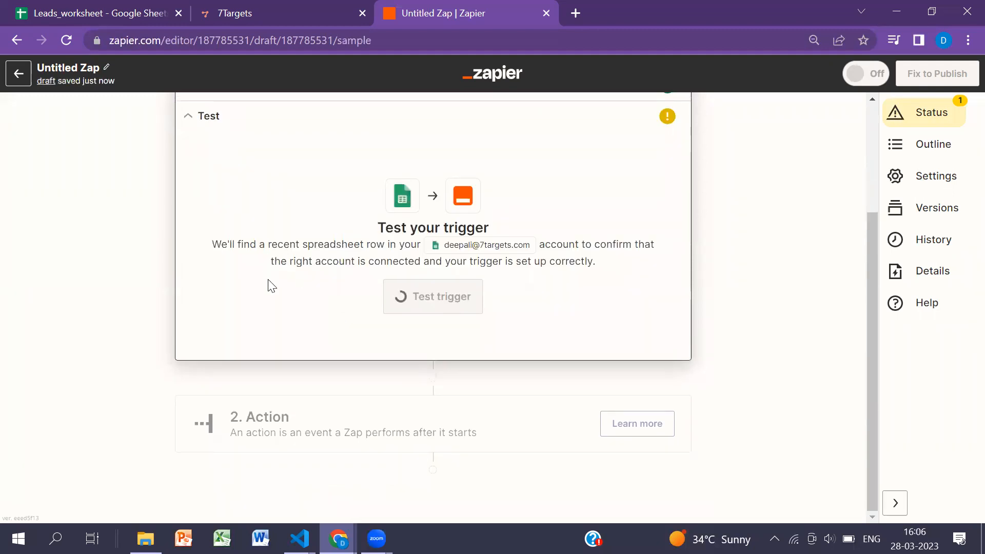
- Review the sample spreadsheet row in the trigger test and continue to the action setup
scroll(282, 325, "up", 1)
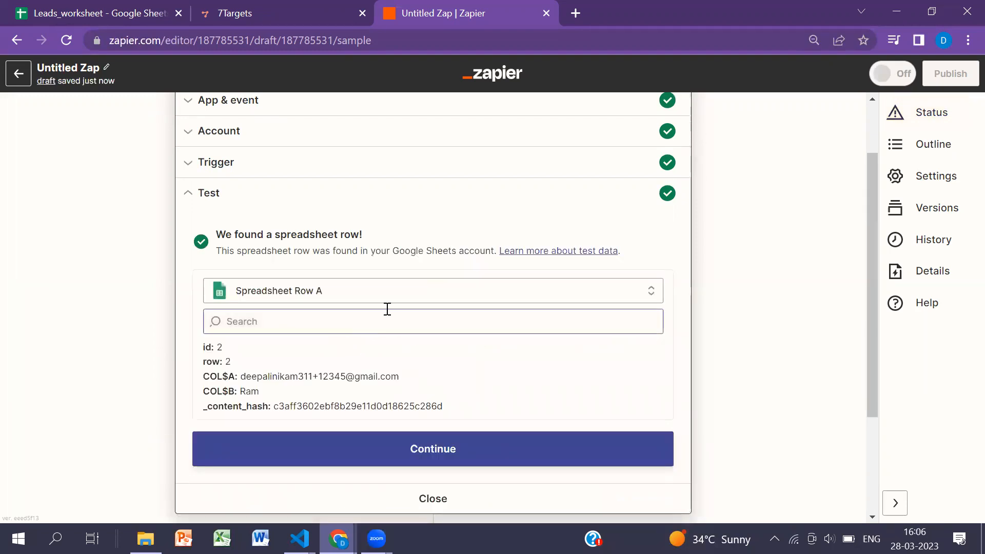
scroll(353, 223, "down", 1)
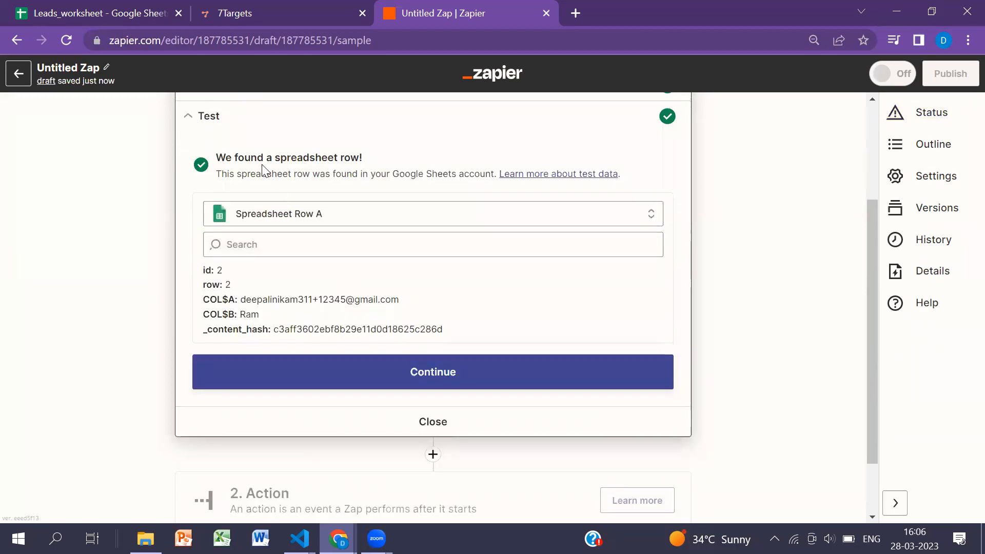
left_click_drag(282, 158, 351, 160)
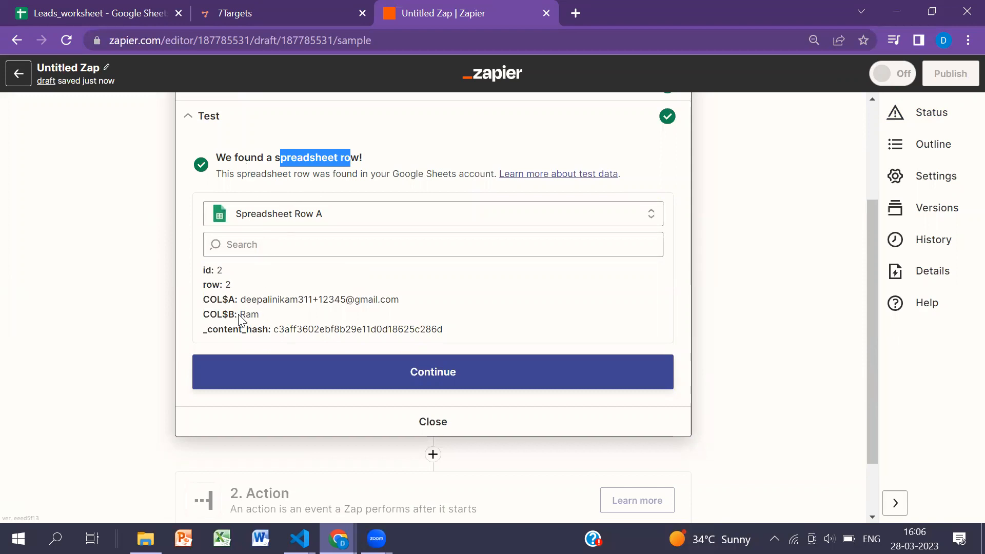
left_click_drag(241, 315, 394, 304)
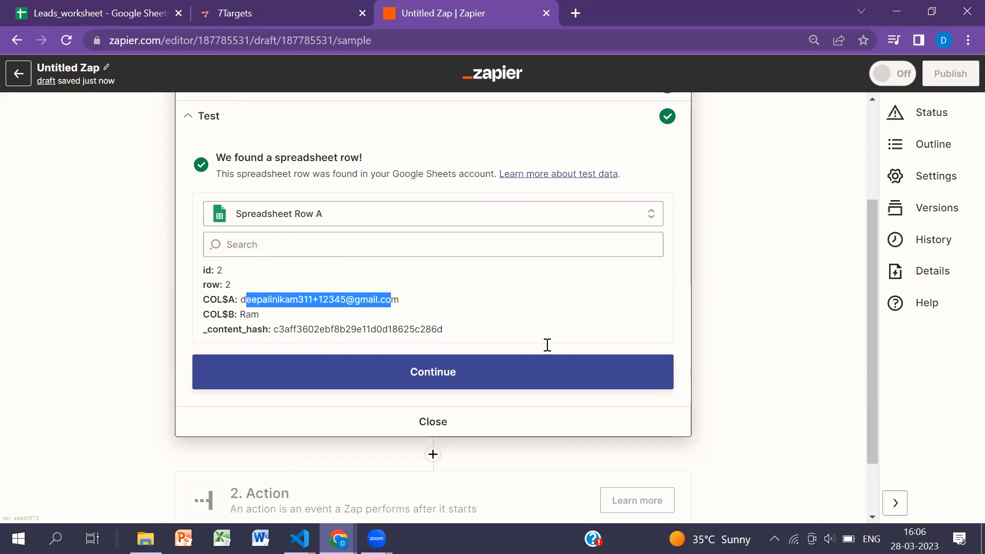
left_click(431, 390)
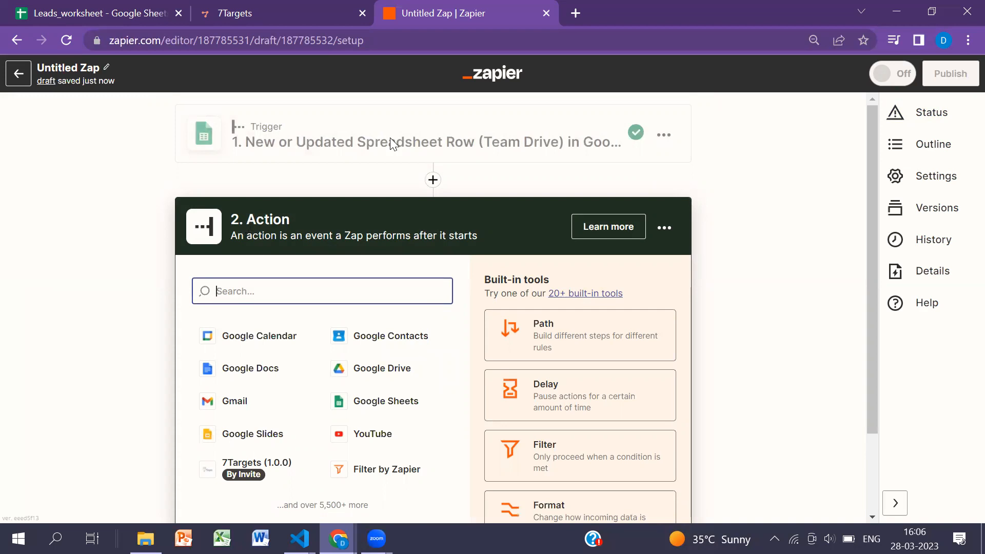
- Glance at the lead columns in Leads_worksheet, and choose 7Targets (1.0.0) as the Zap's action app
left_click(85, 12)
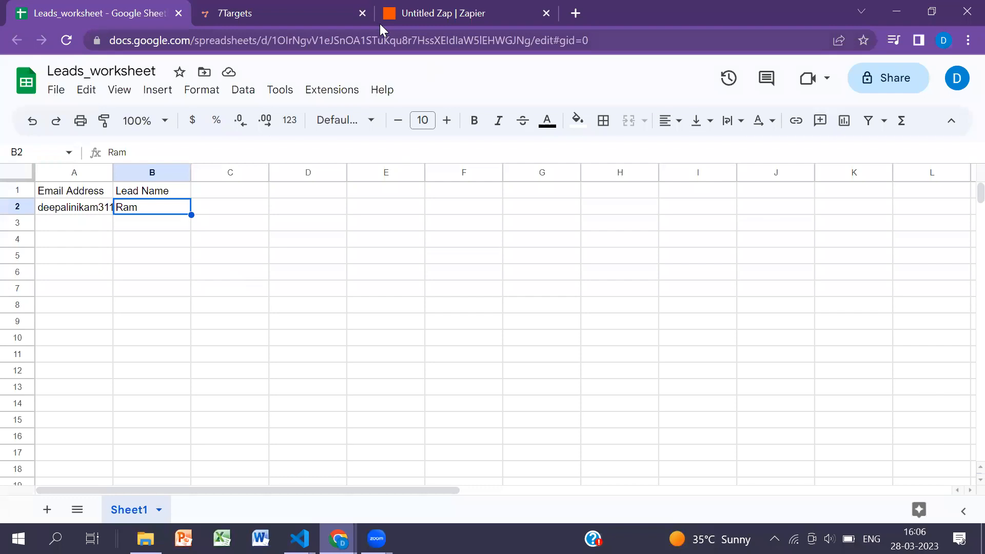
left_click(395, 21)
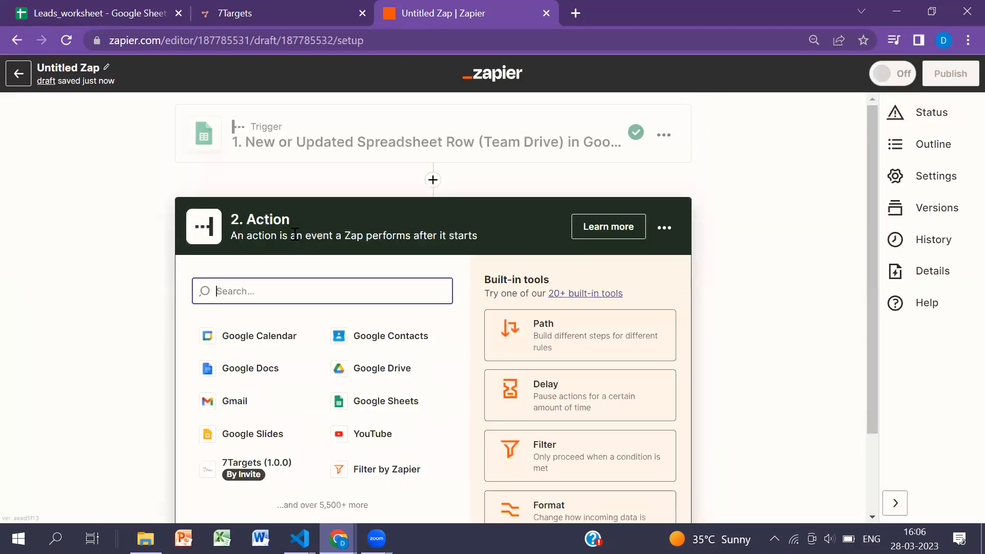
scroll(252, 242, "down", 2)
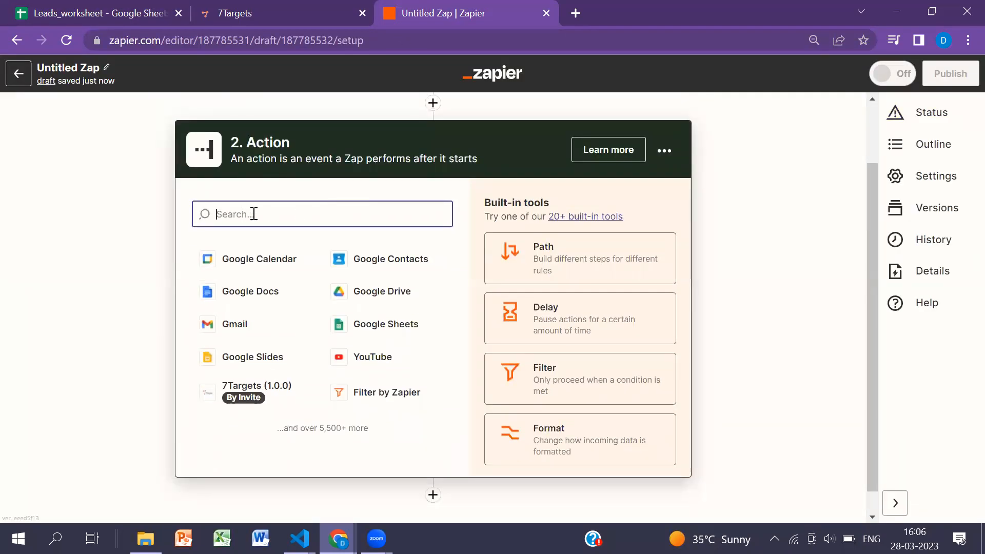
type("7arg")
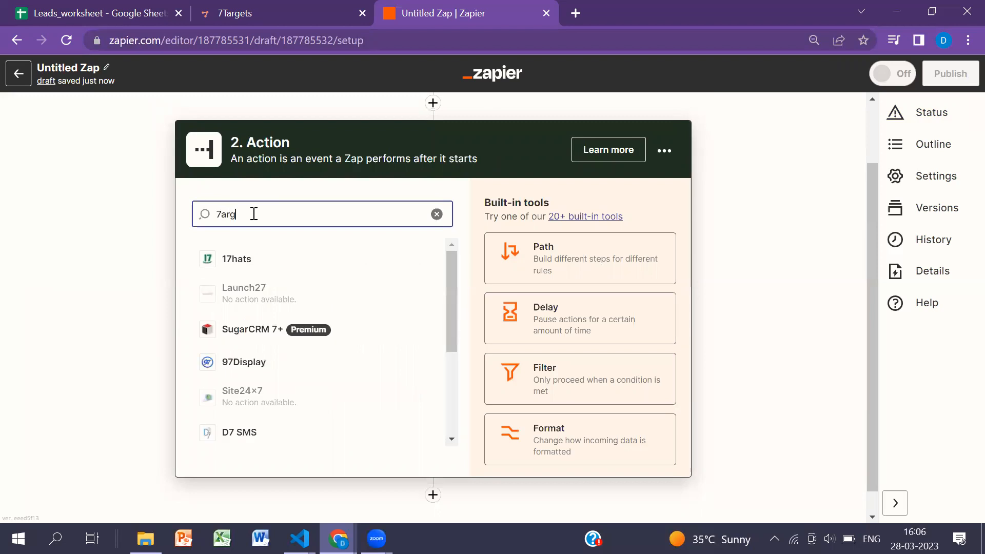
type("ts")
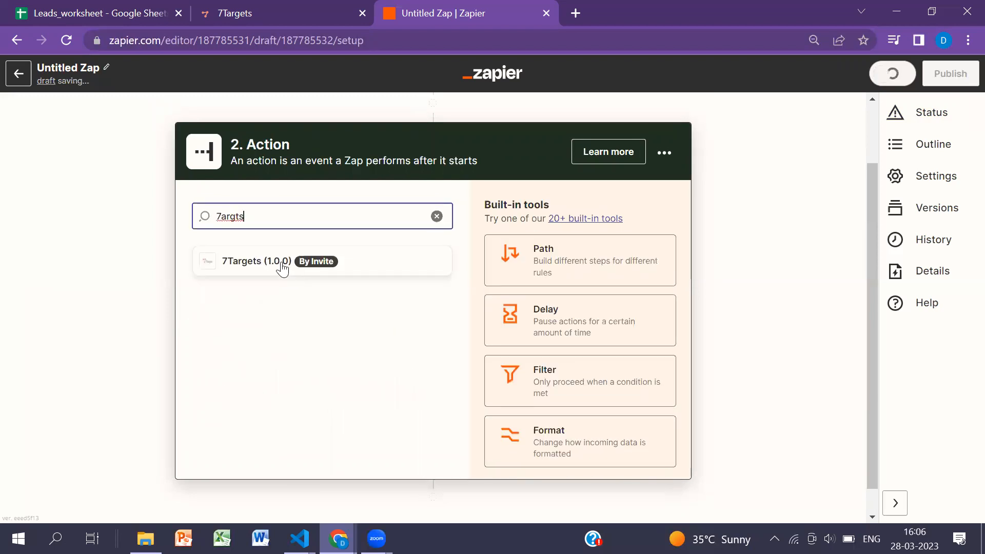
left_click(255, 263)
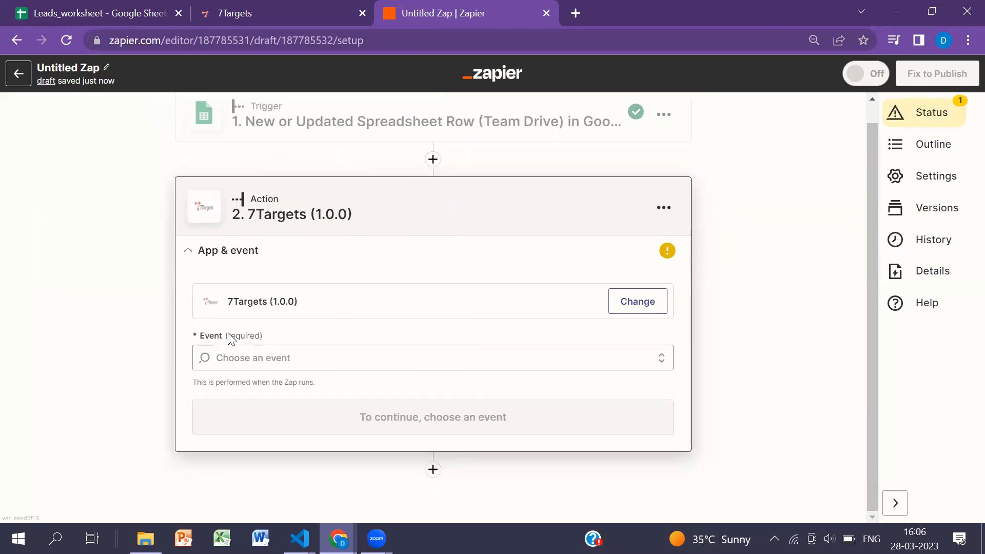
- Set the action event to Assign Lead to Assistant and continue with the preselected 7Targets account
left_click(249, 364)
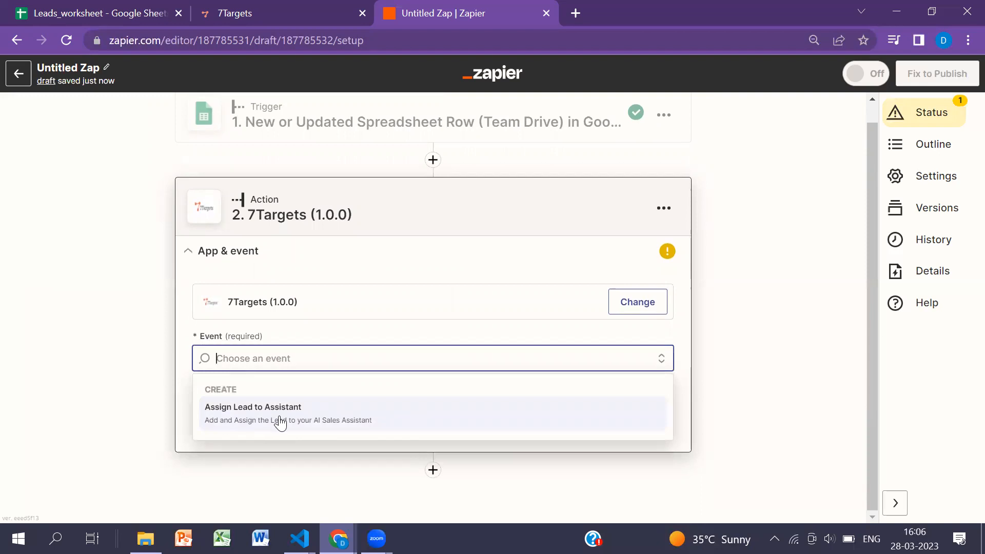
left_click(280, 422)
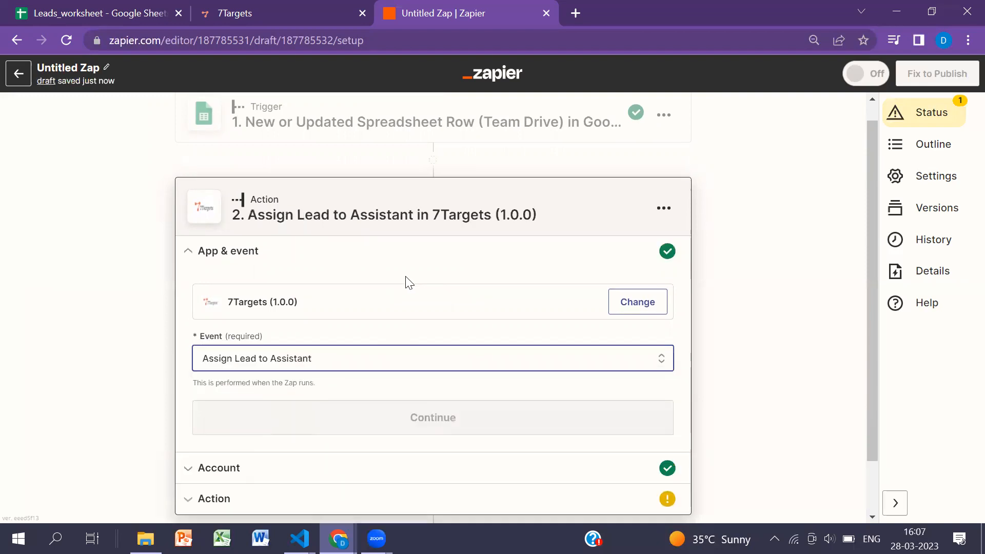
left_click(439, 365)
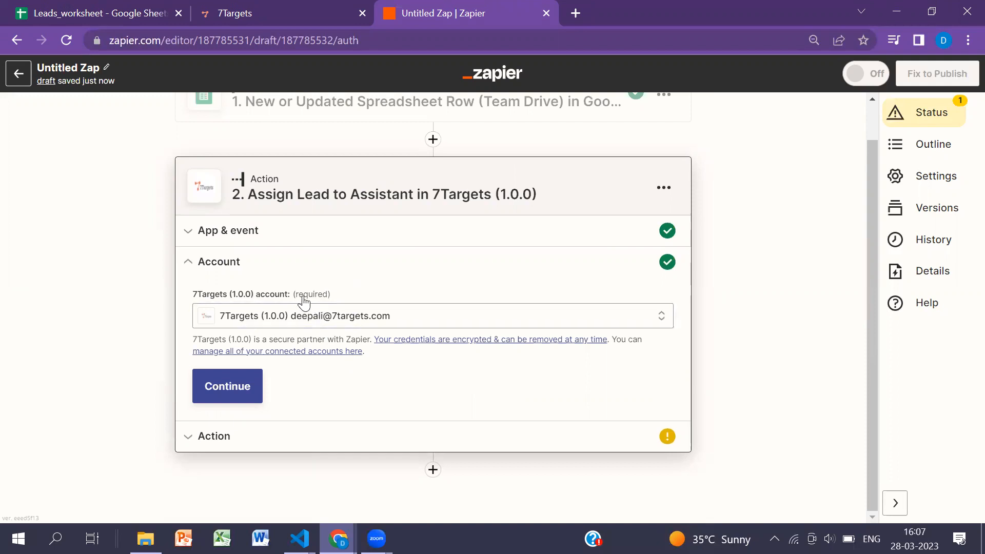
left_click(248, 392)
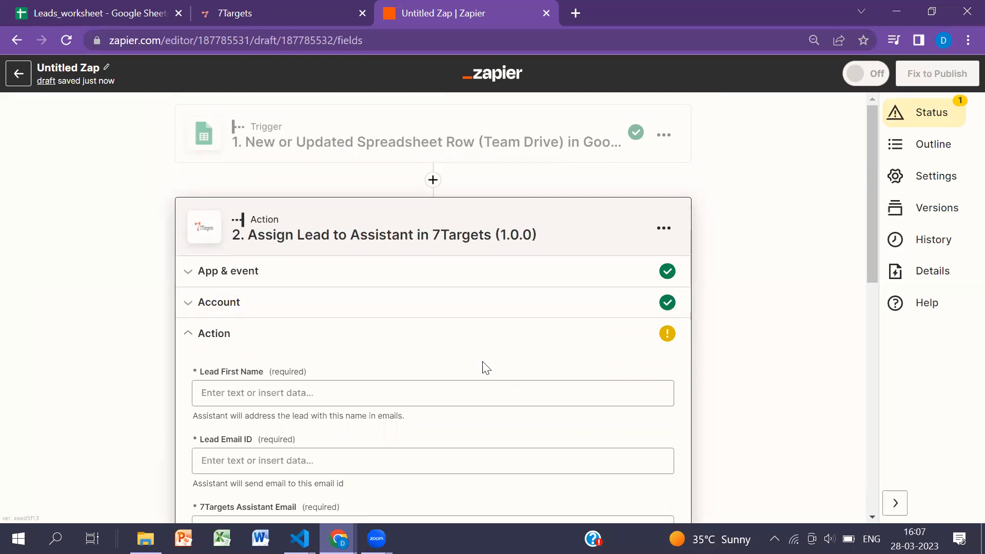
- Map the action's Lead First Name to the sheet's Lead Name column
left_click(257, 394)
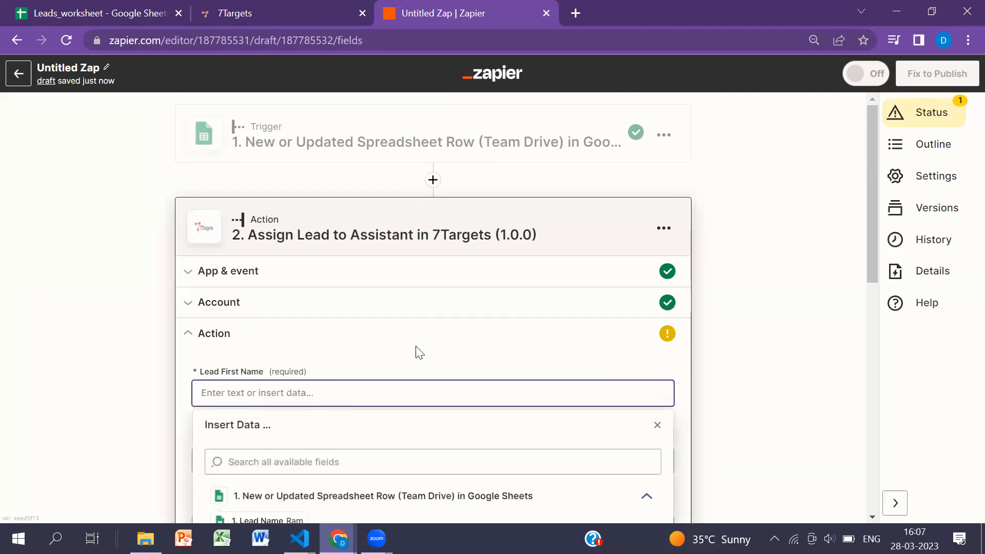
scroll(440, 321, "down", 2)
scroll(400, 339, "down", 1)
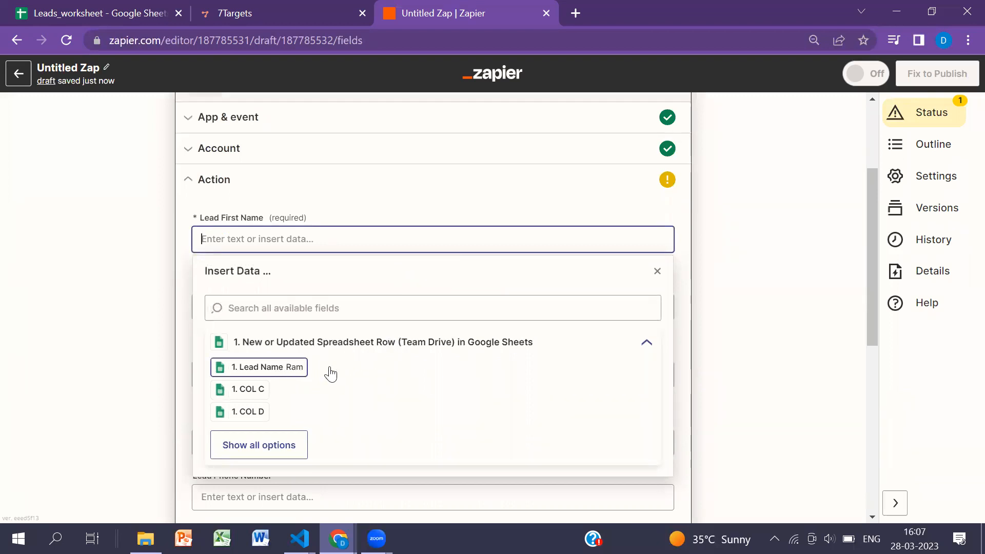
left_click(290, 376)
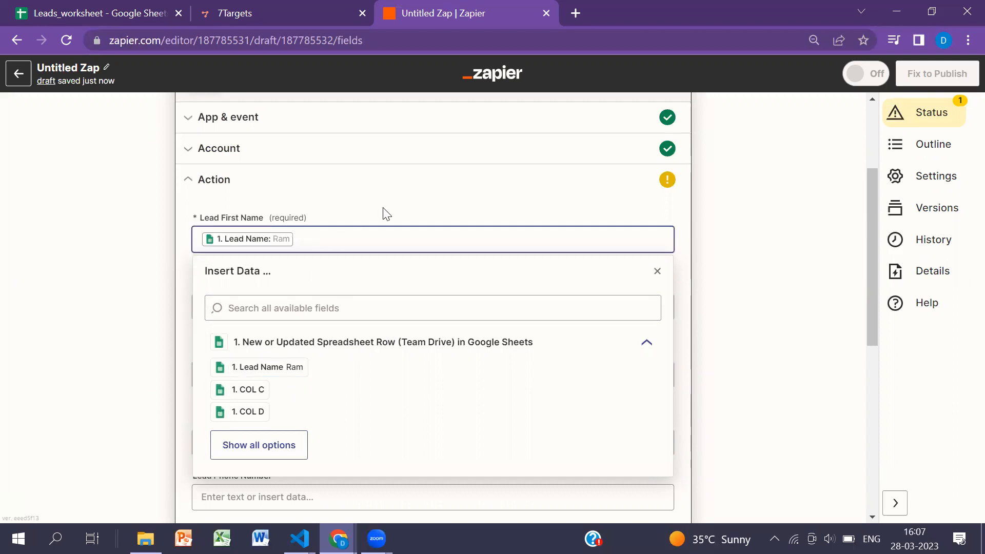
- Map the action's Lead Email ID to the sheet's Email Address column from the full list of trigger fields
left_click(229, 307)
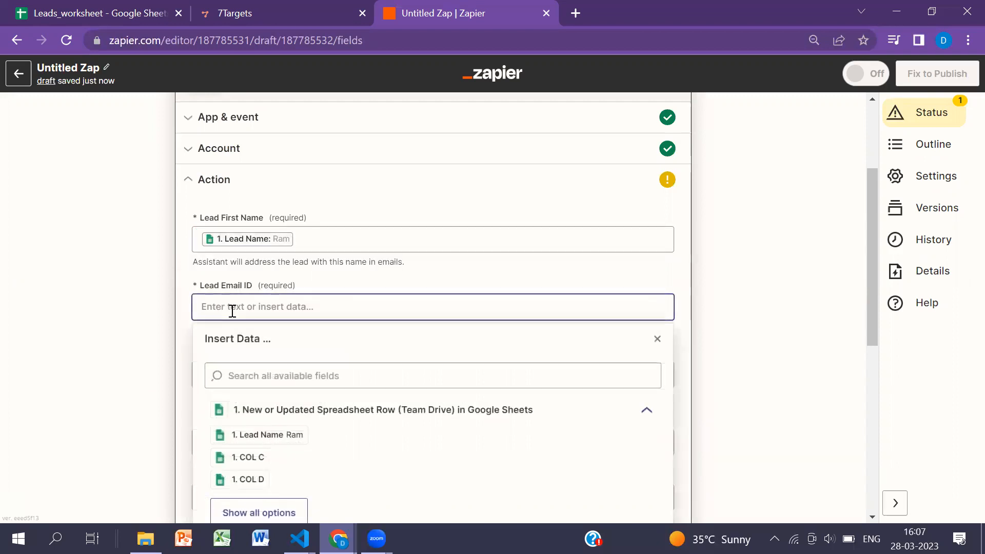
scroll(336, 378, "down", 1)
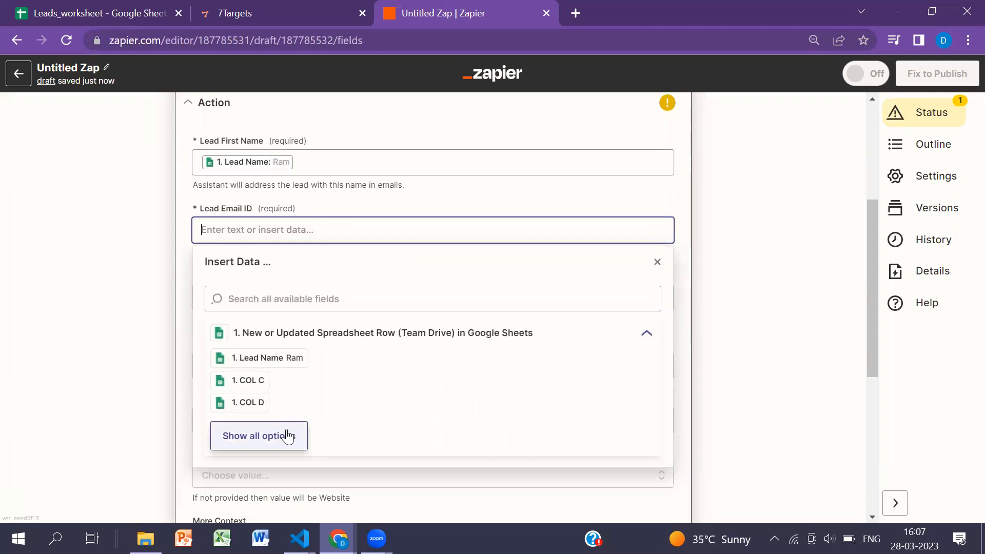
left_click(285, 434)
left_click(283, 430)
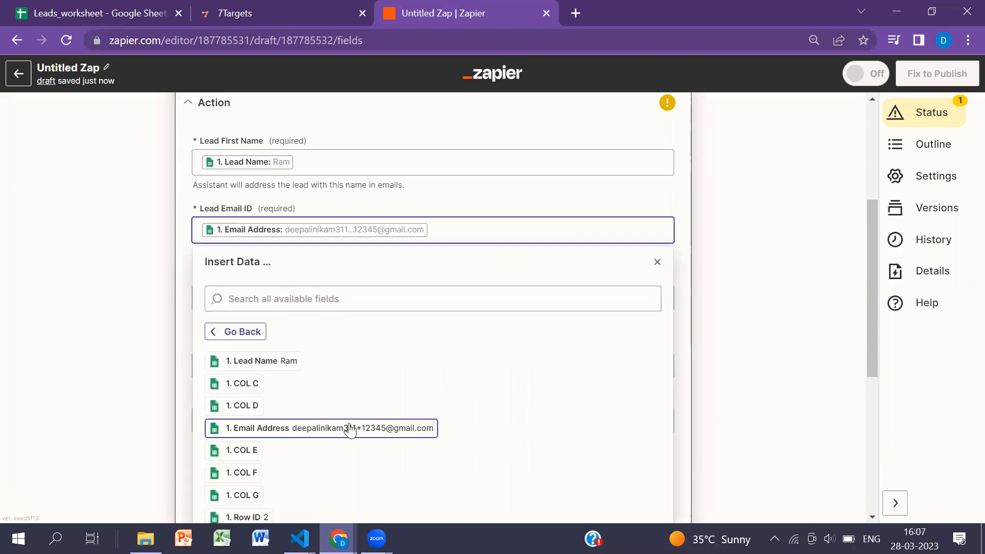
left_click(498, 203)
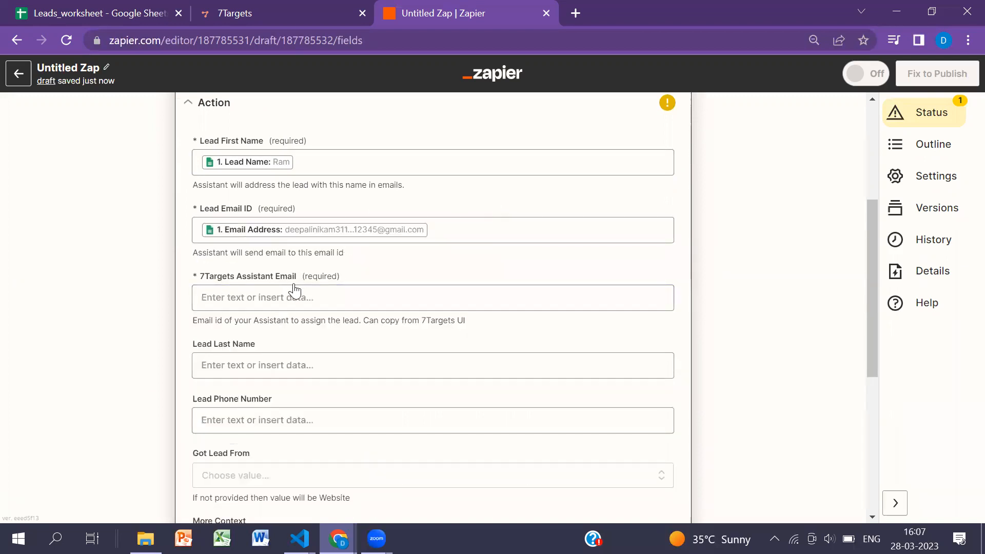
- Switch to 7Targets and copy the default assistant's email address from the assistants page
left_click(287, 14)
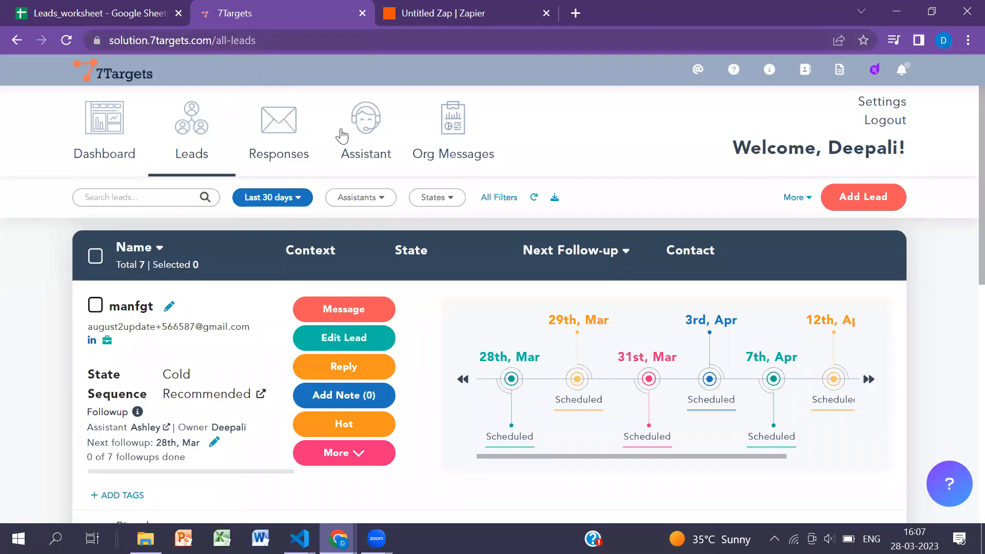
left_click(367, 131)
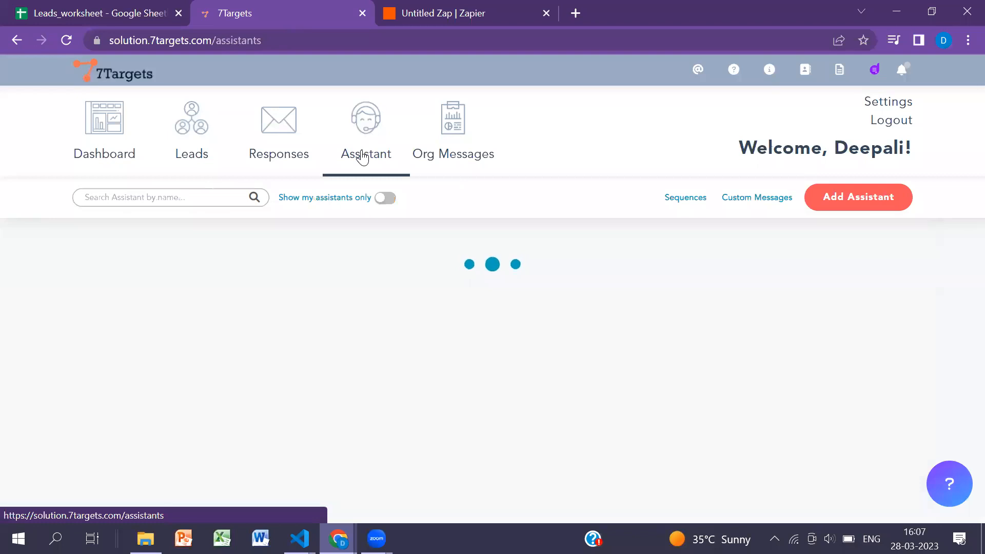
scroll(373, 342, "down", 1)
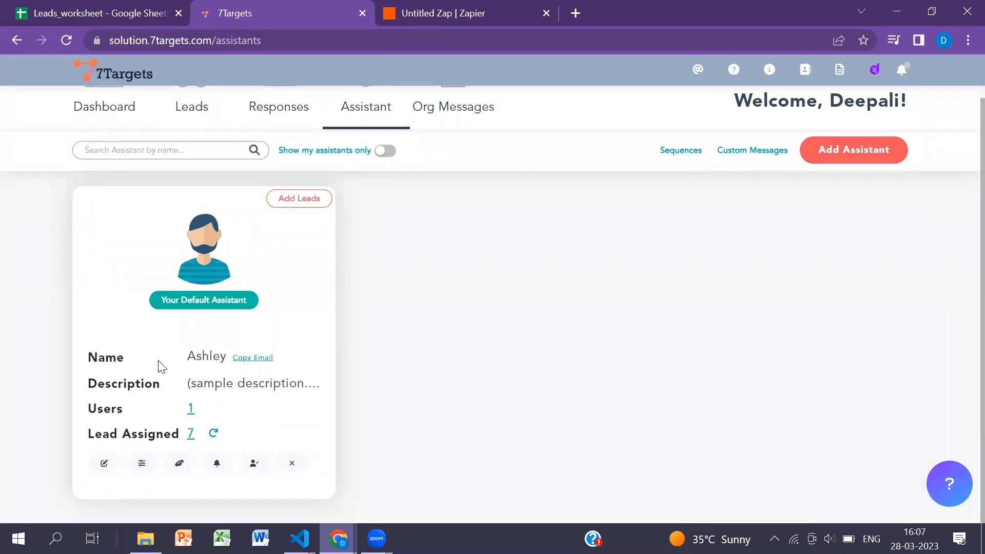
left_click(254, 359)
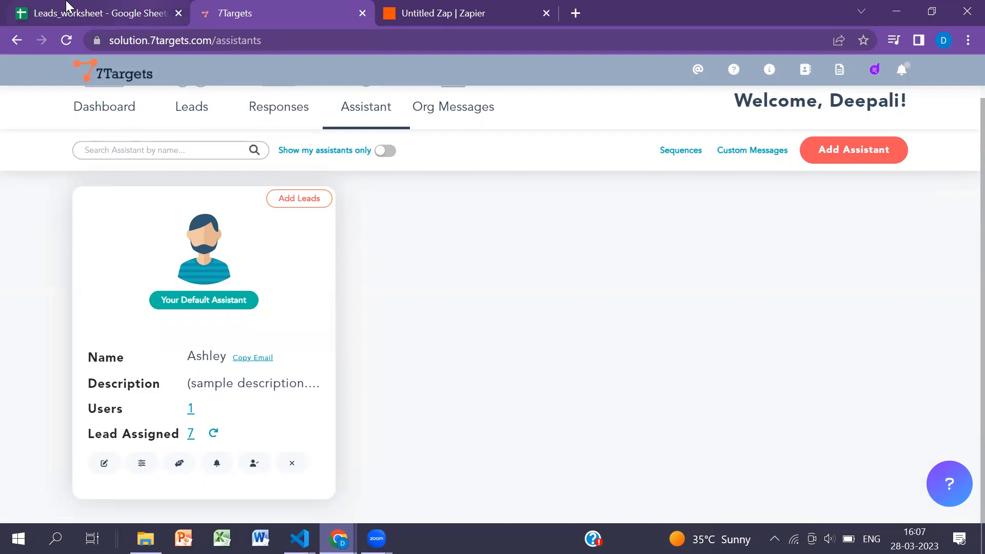
- Back in Zapier, paste the copied address as the 7Targets Assistant Email and strip the name and angle brackets around it
left_click(410, 20)
left_click(273, 302)
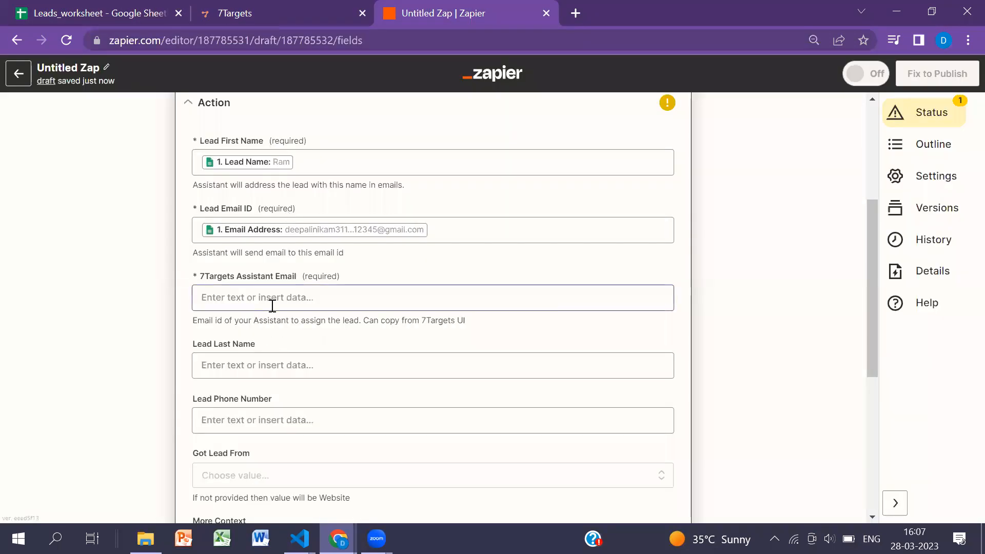
key("ctrl+v")
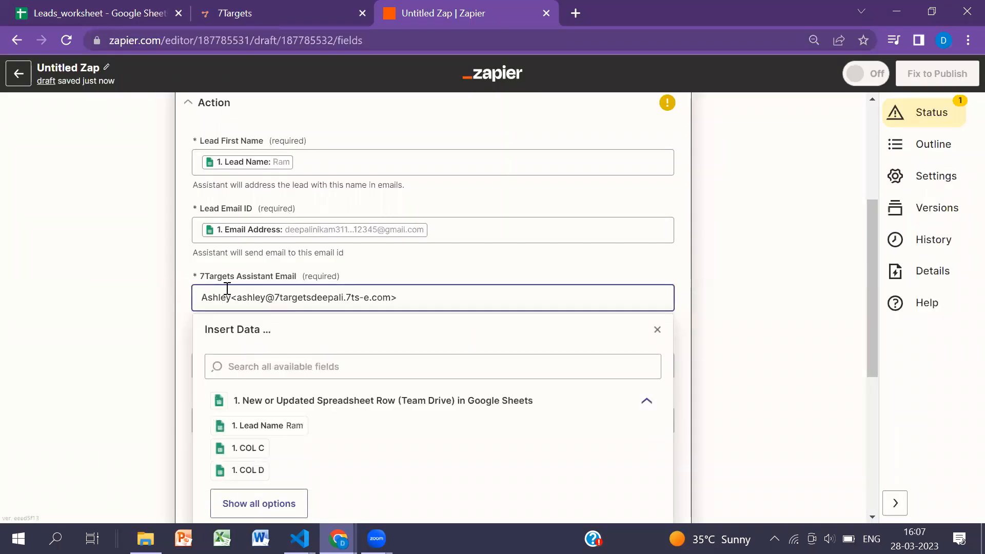
left_click(238, 299)
key("BackSpace")
key("BackSpace")
key("BackSpace")
key("BackSpace")
key("BackSpace")
key("BackSpace")
key("BackSpace")
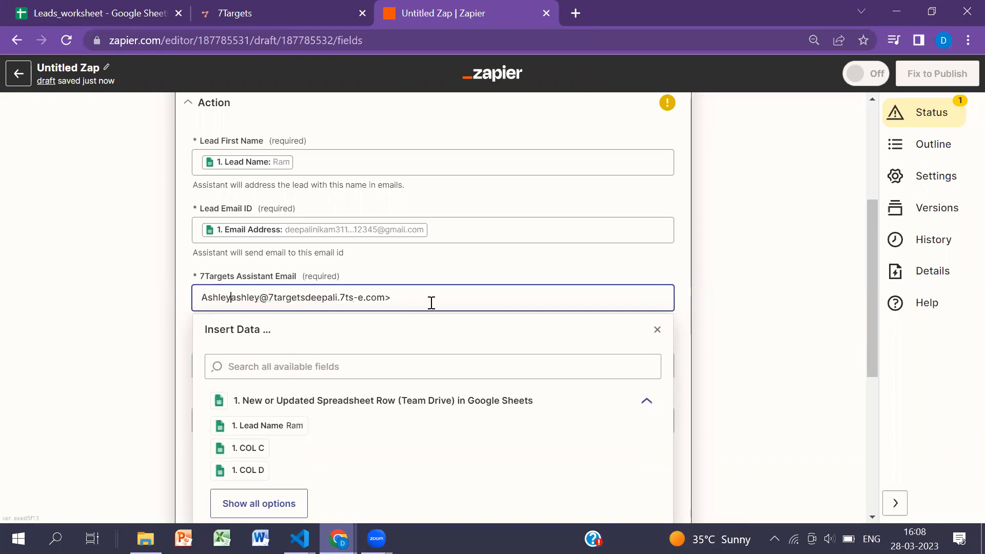
left_click(423, 293)
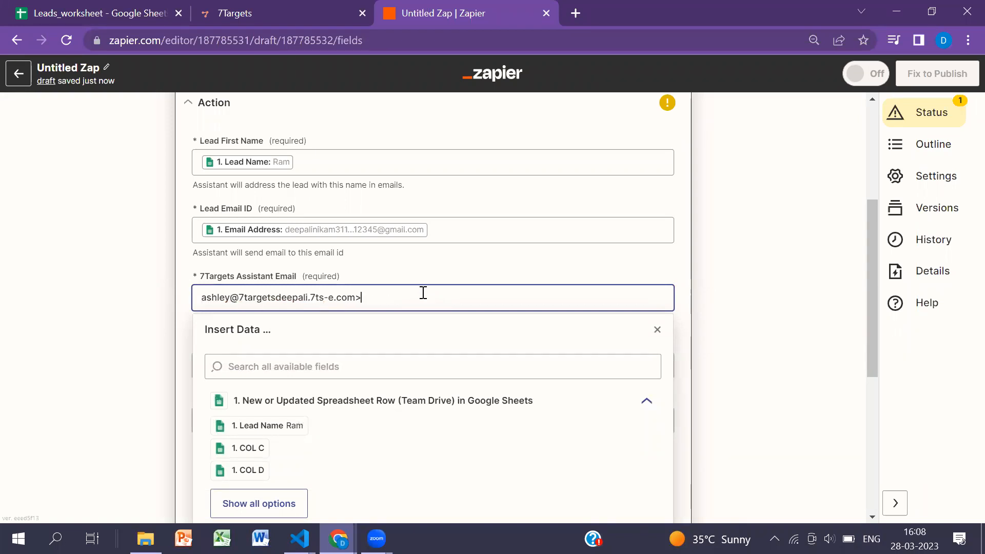
left_click(534, 277)
- Look over the optional lead fields, leave them empty, and continue to the action test
scroll(354, 356, "down", 3)
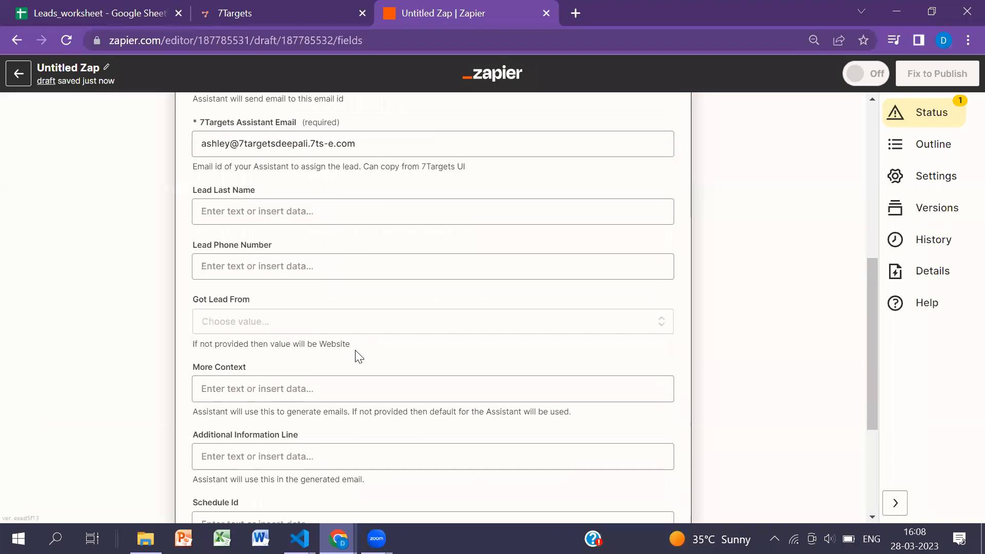
scroll(336, 341, "down", 3)
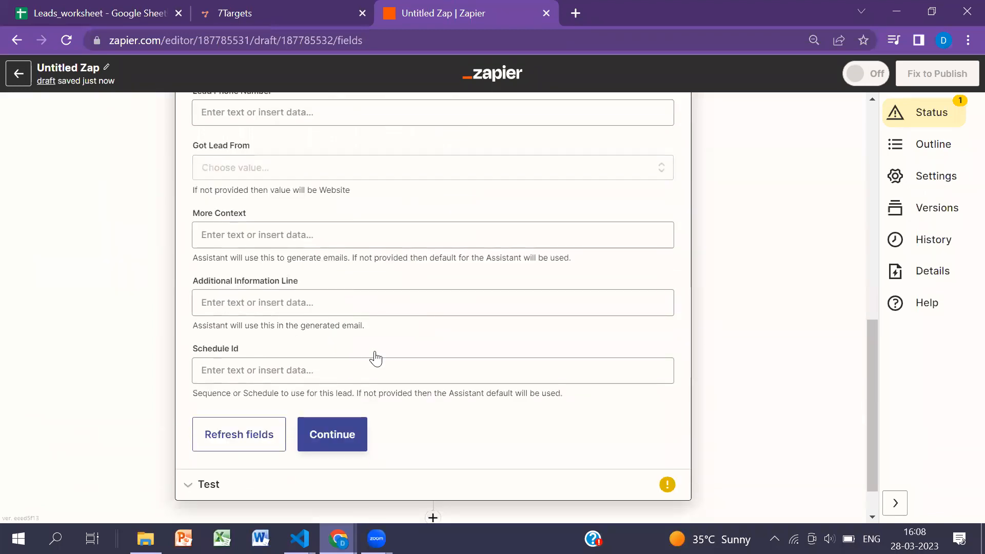
scroll(402, 322, "up", 2)
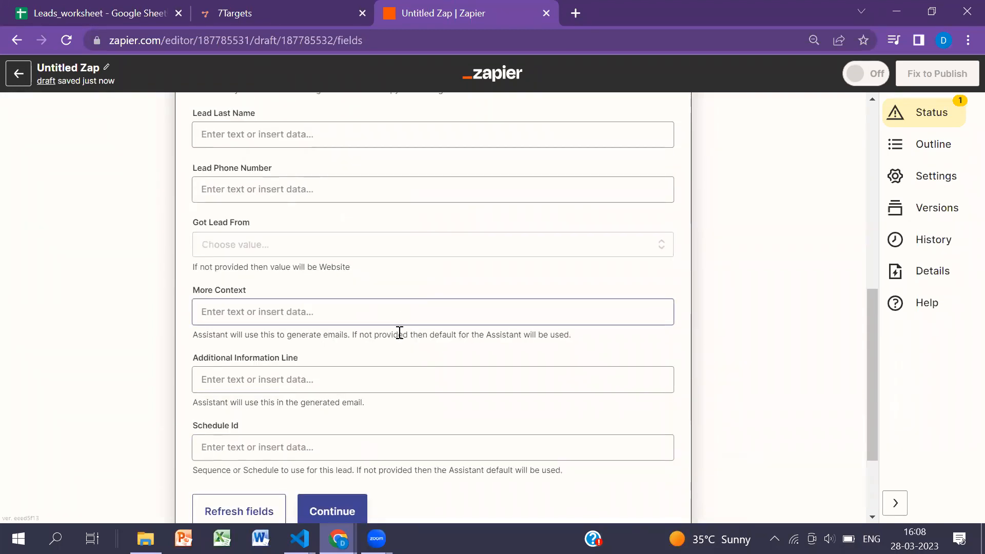
scroll(395, 334, "down", 2)
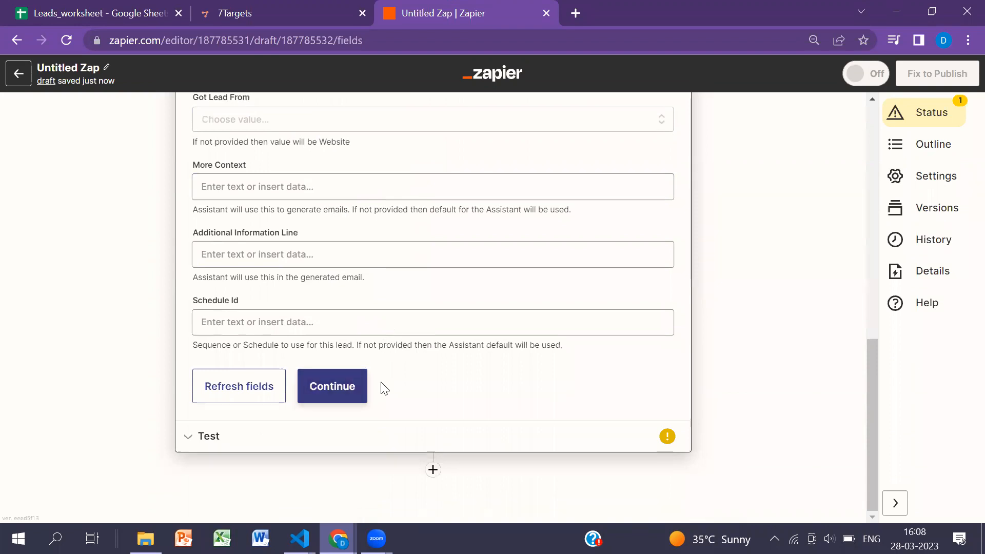
left_click(331, 397)
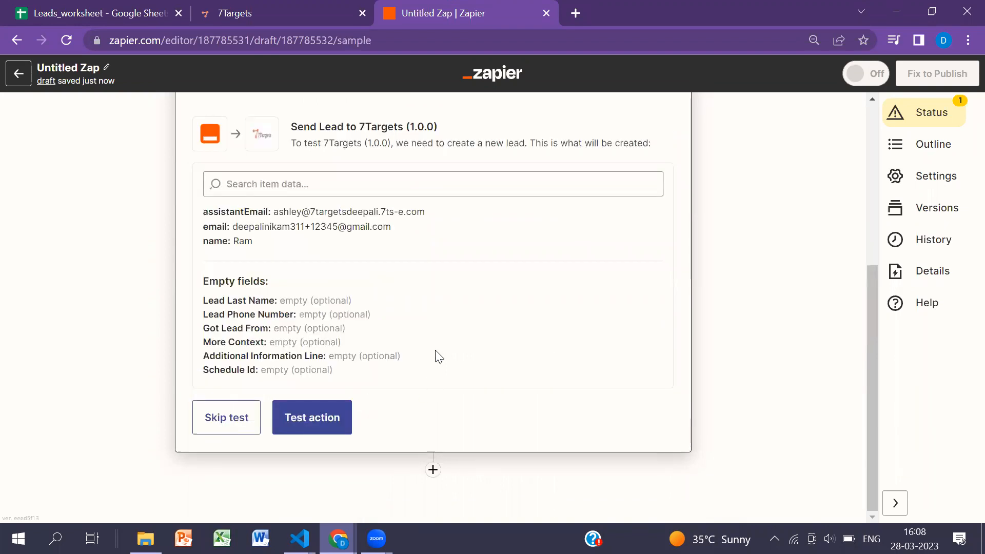
- Review the lead data in the action test, send the test lead to 7Targets, and check the test result
scroll(435, 353, "up", 1)
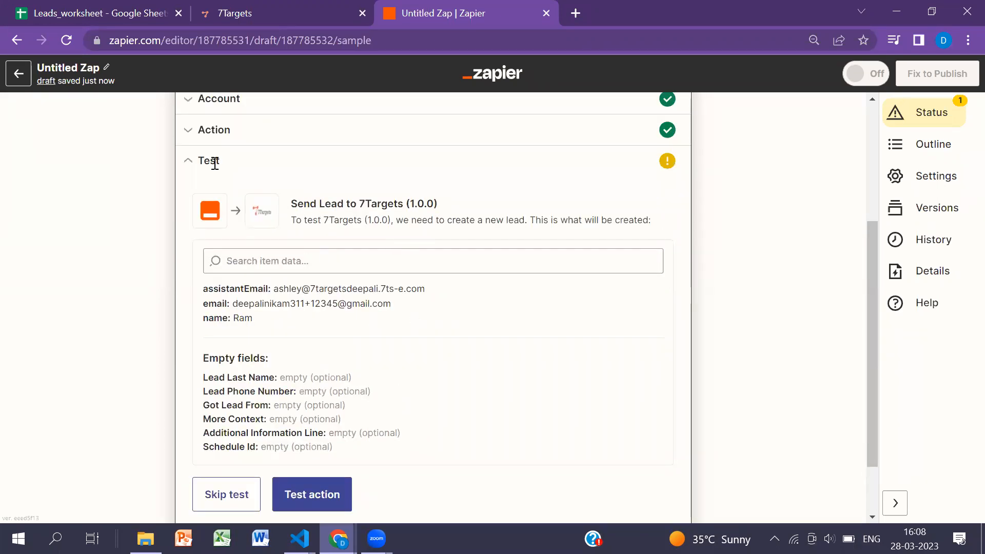
left_click_drag(297, 203, 419, 218)
left_click(491, 236)
left_click_drag(251, 287, 297, 289)
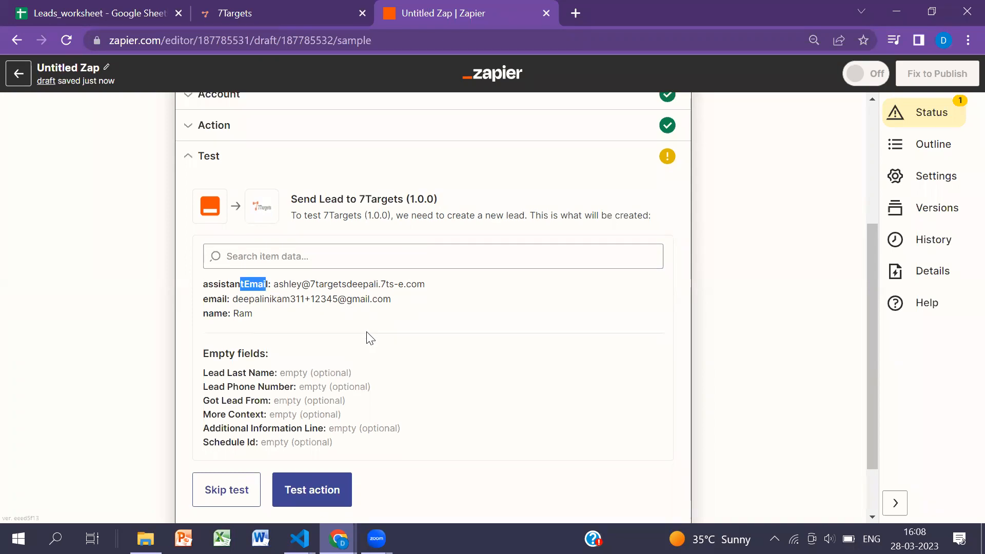
scroll(369, 339, "down", 2)
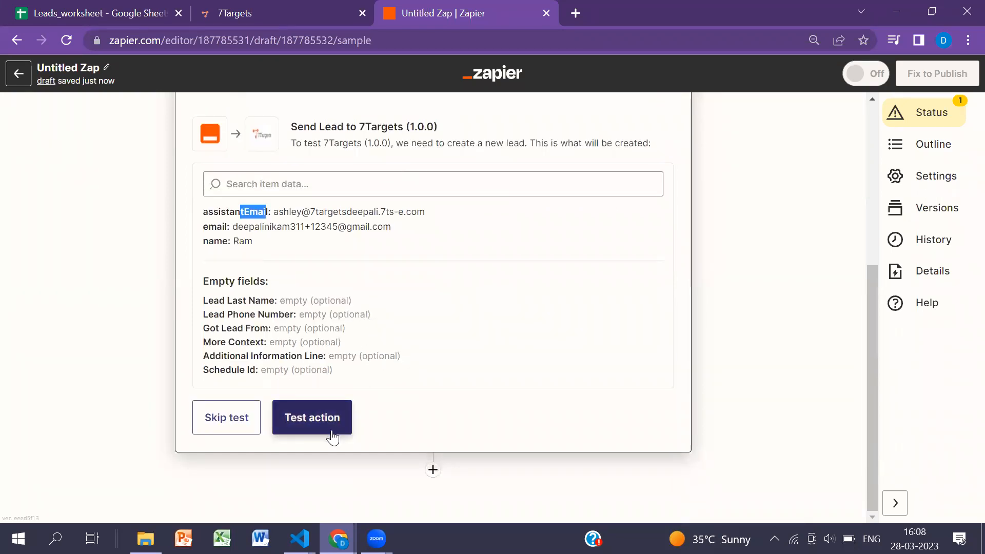
left_click(311, 418)
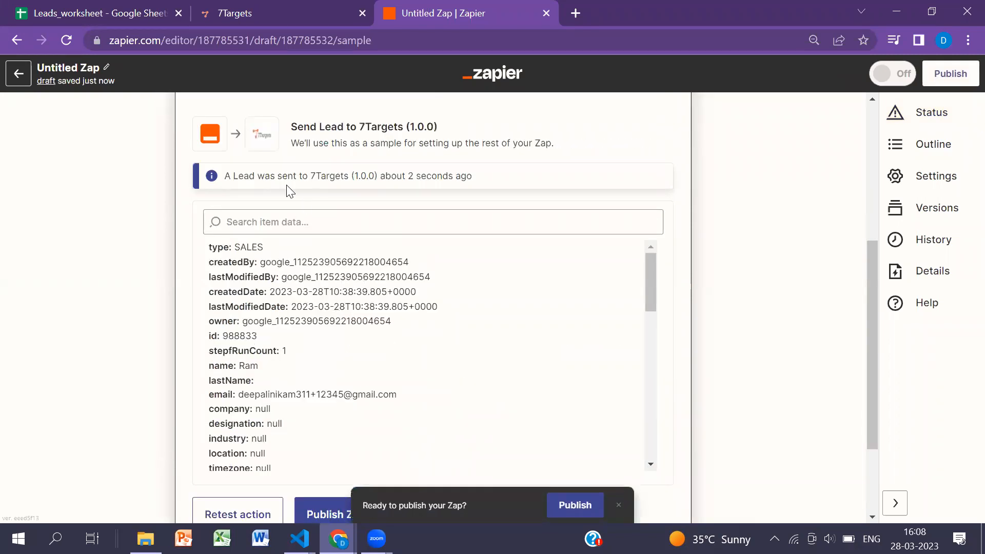
left_click_drag(225, 177, 387, 180)
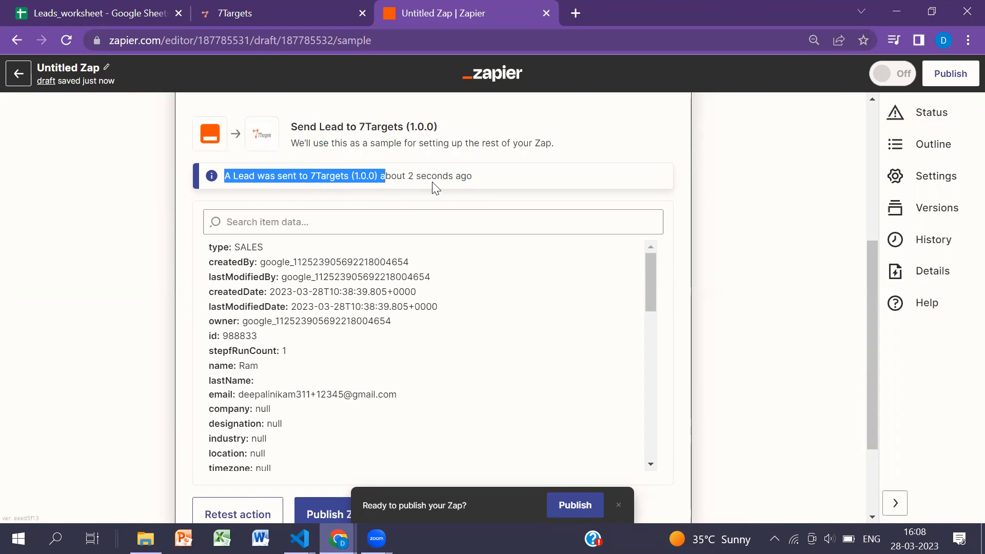
- Look through the rest of the returned test lead data, then publish the Zap and turn it on
scroll(433, 336, "down", 3)
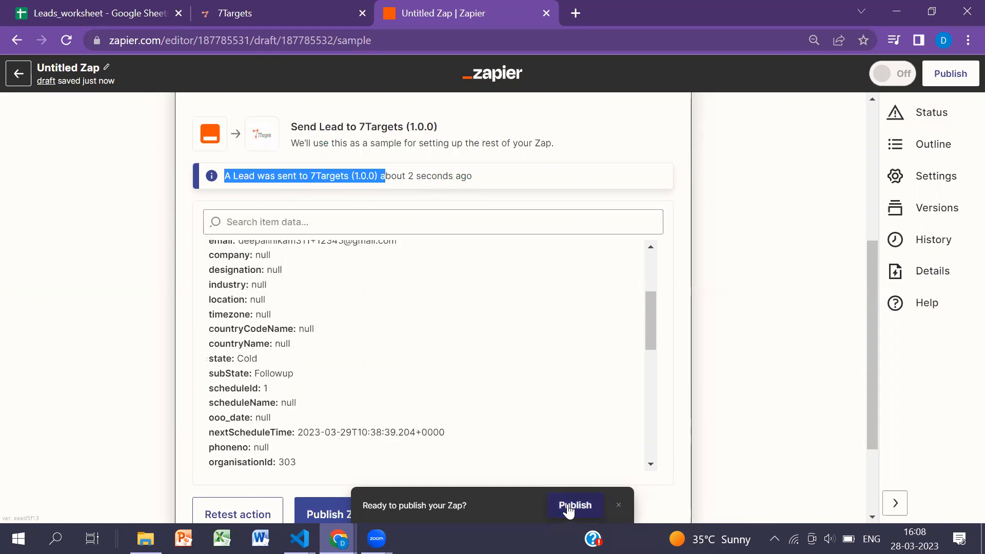
scroll(585, 459, "down", 2)
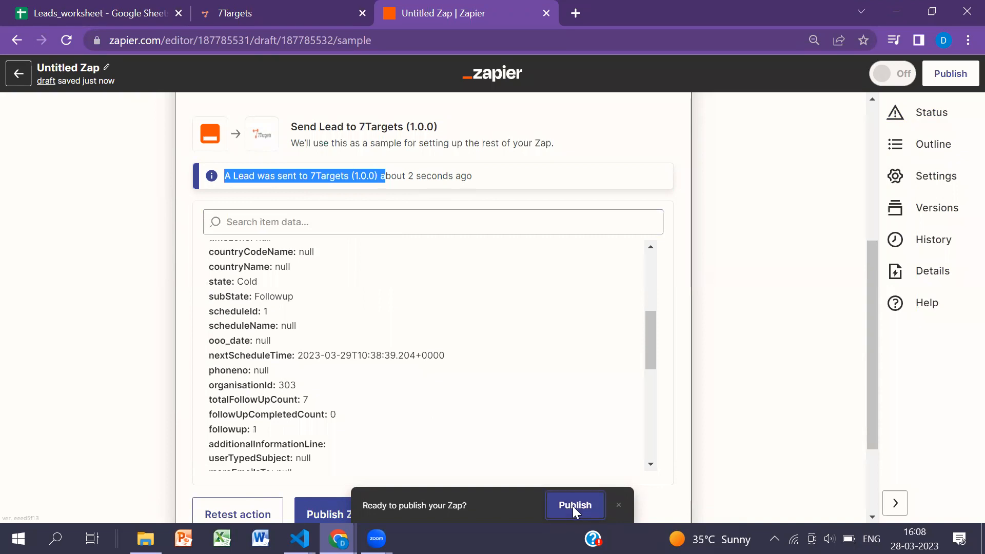
left_click(572, 506)
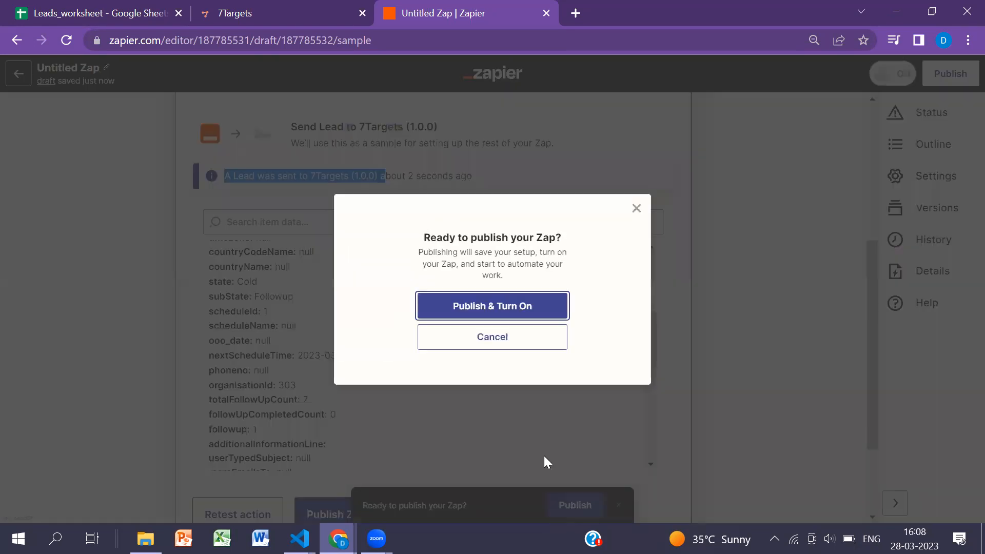
left_click(485, 308)
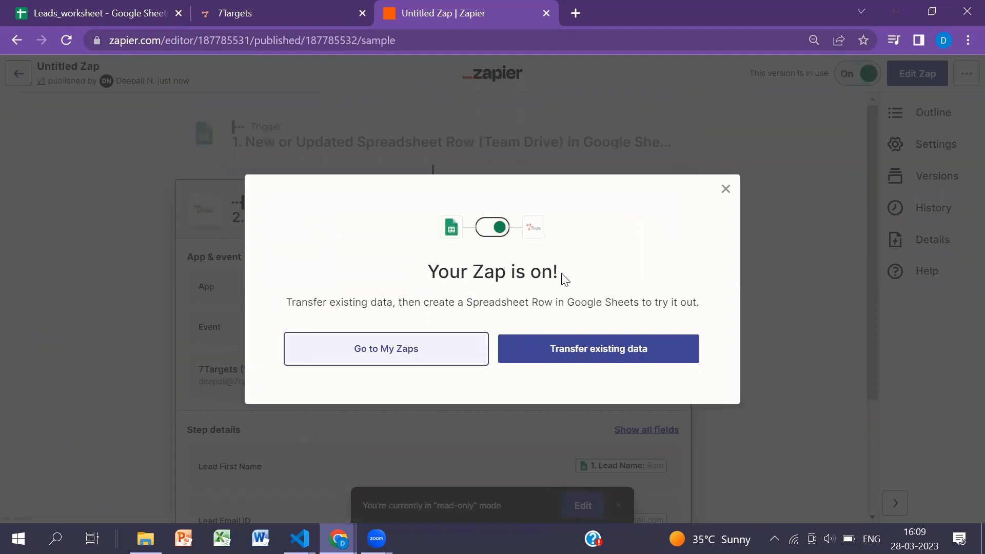
- Open the transfer of existing data for the published Zap and review the spreadsheet records available to send
left_click(599, 356)
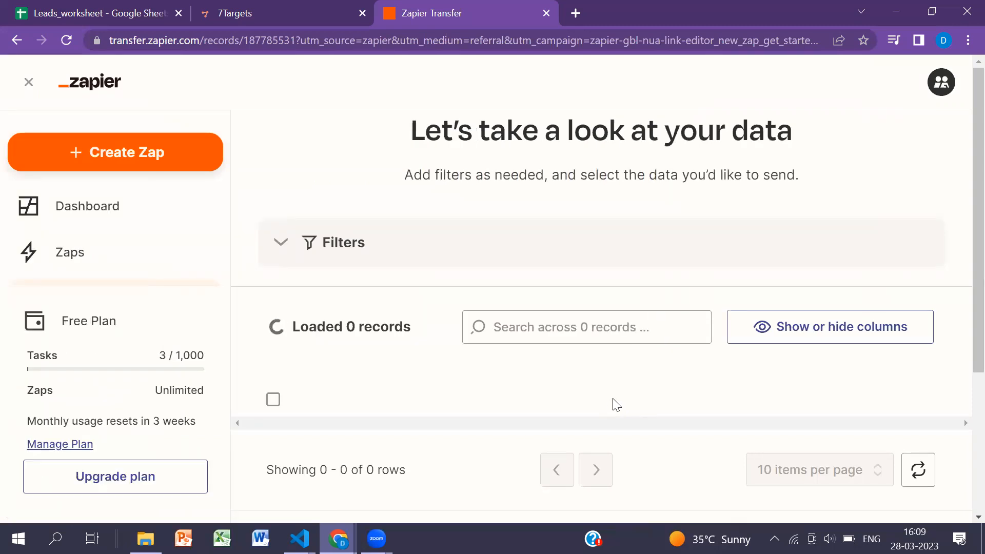
scroll(552, 226, "down", 3)
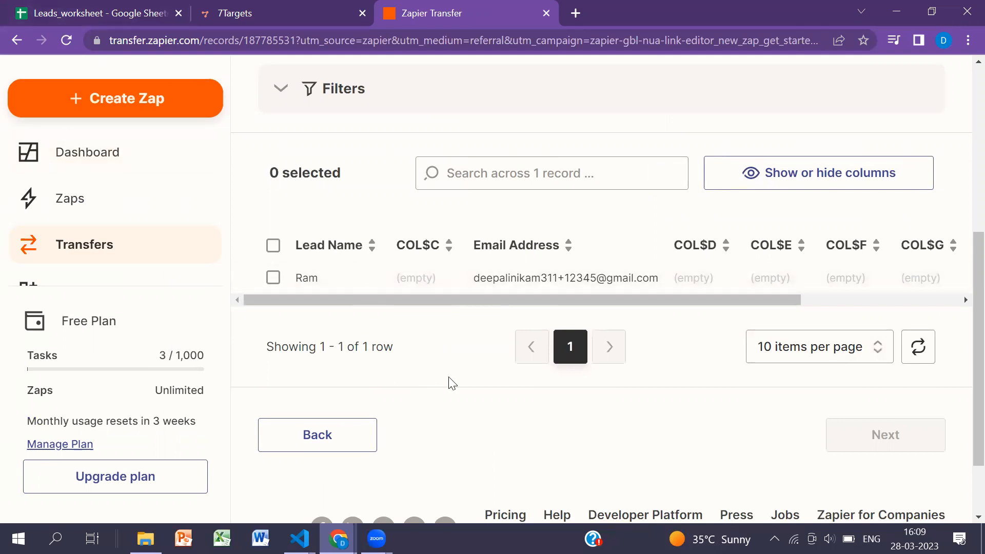
scroll(452, 384, "up", 5)
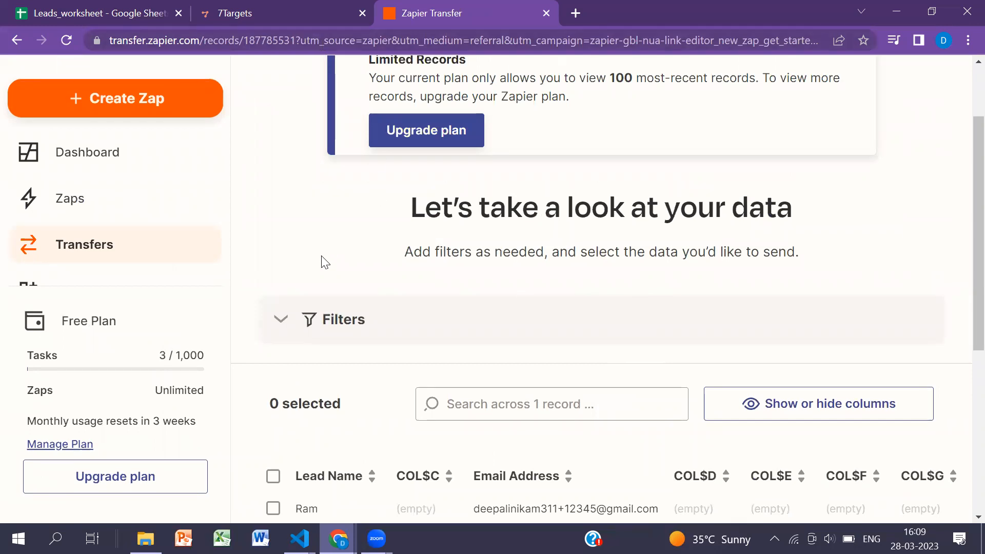
- Switch to 7Targets, reload it, and open the test lead at the top of the leads list to examine its follow-up schedule from the start
left_click(273, 15)
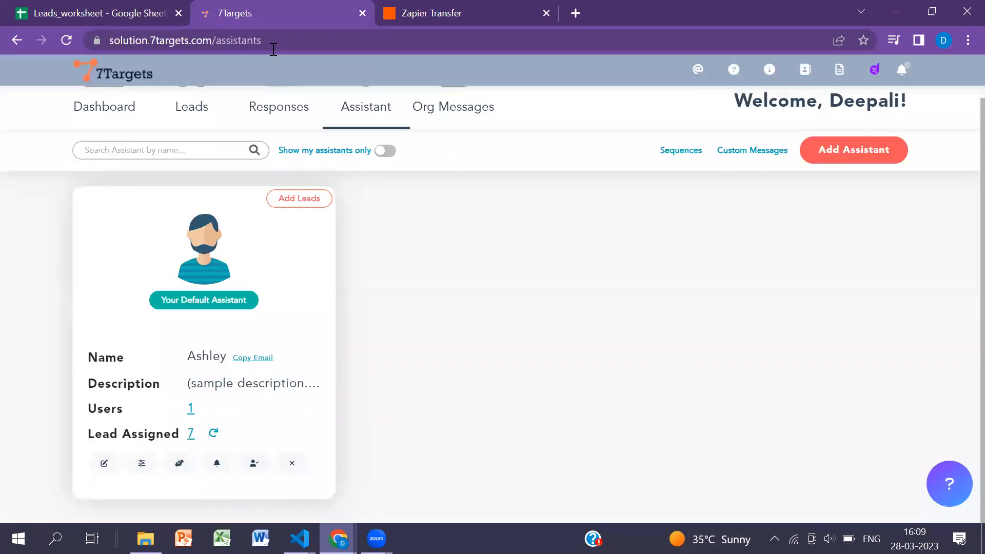
scroll(441, 349, "up", 1)
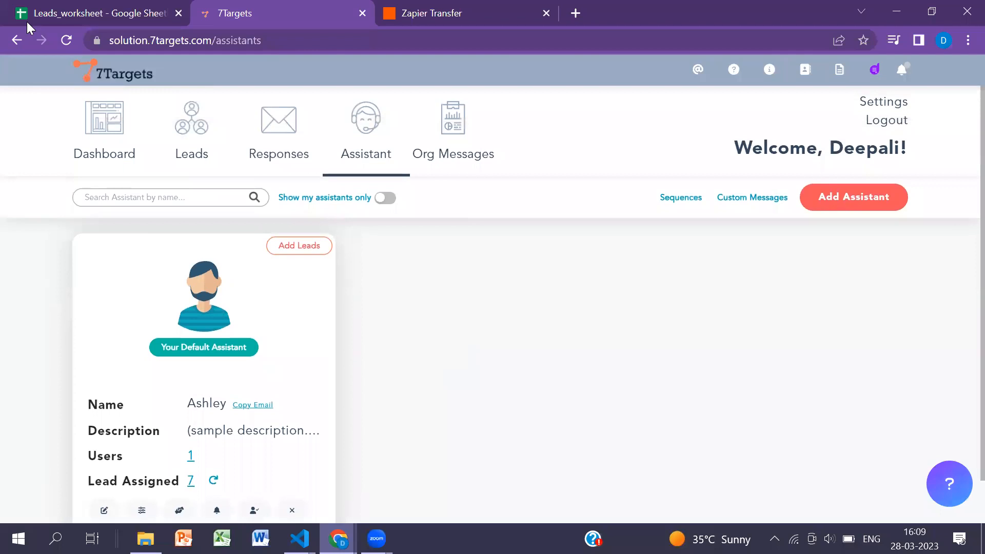
left_click(66, 40)
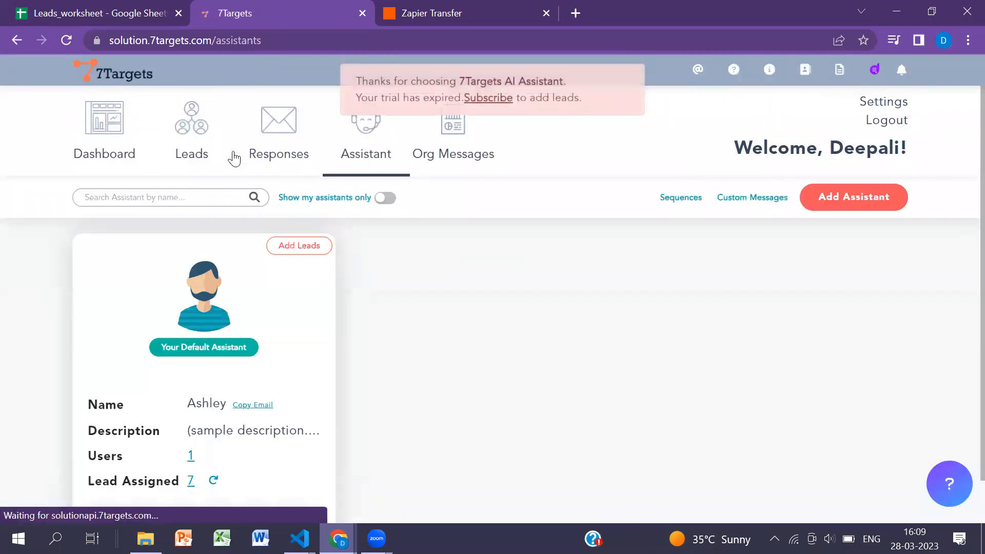
left_click(199, 142)
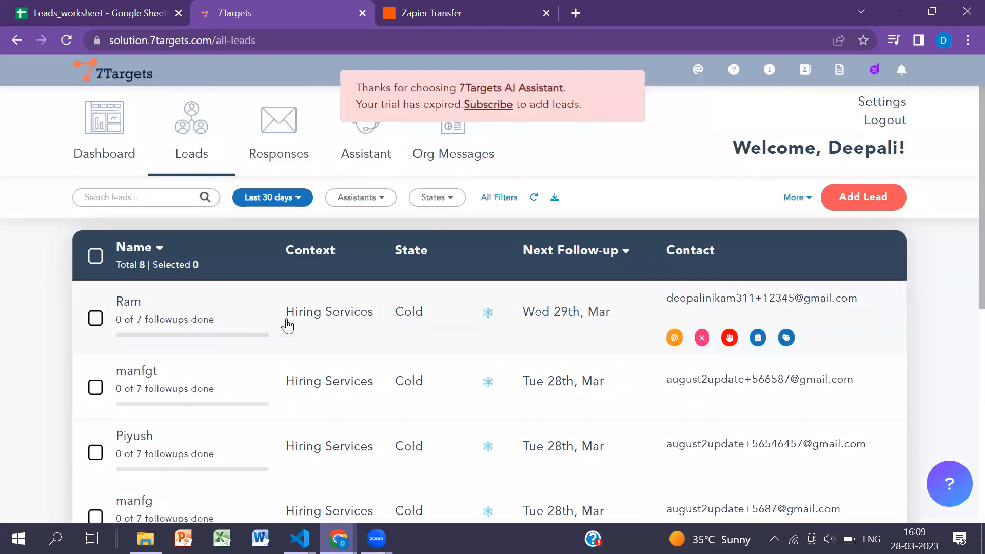
left_click(209, 297)
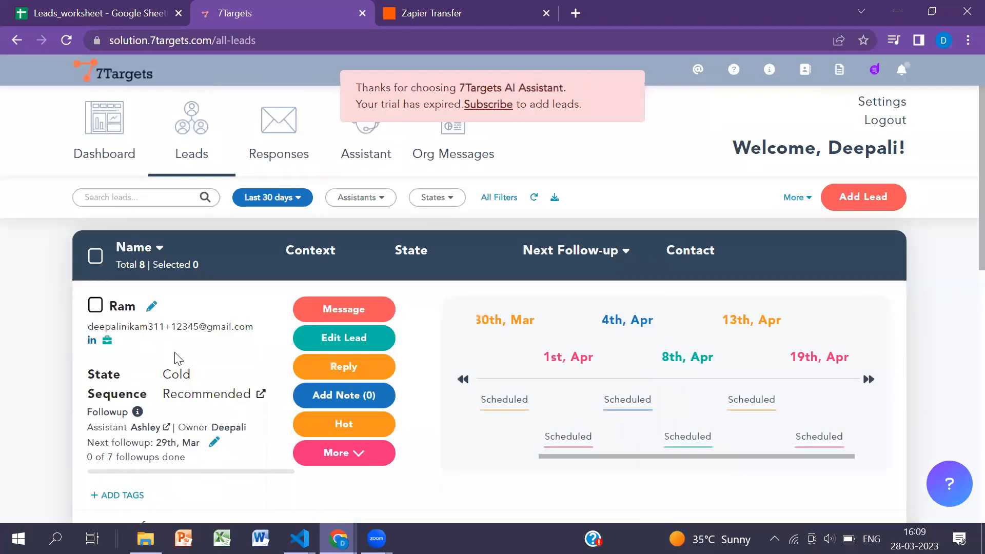
left_click_drag(552, 453, 431, 446)
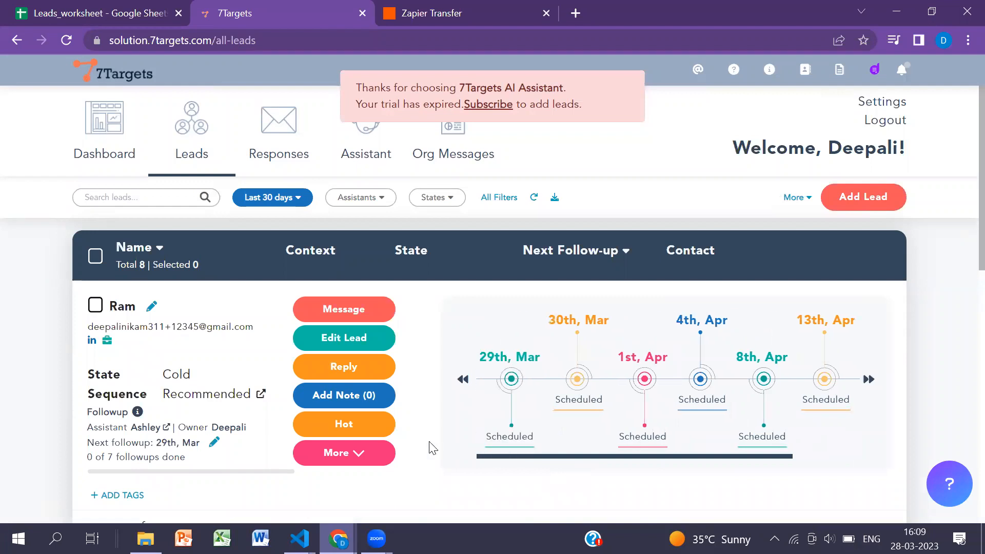